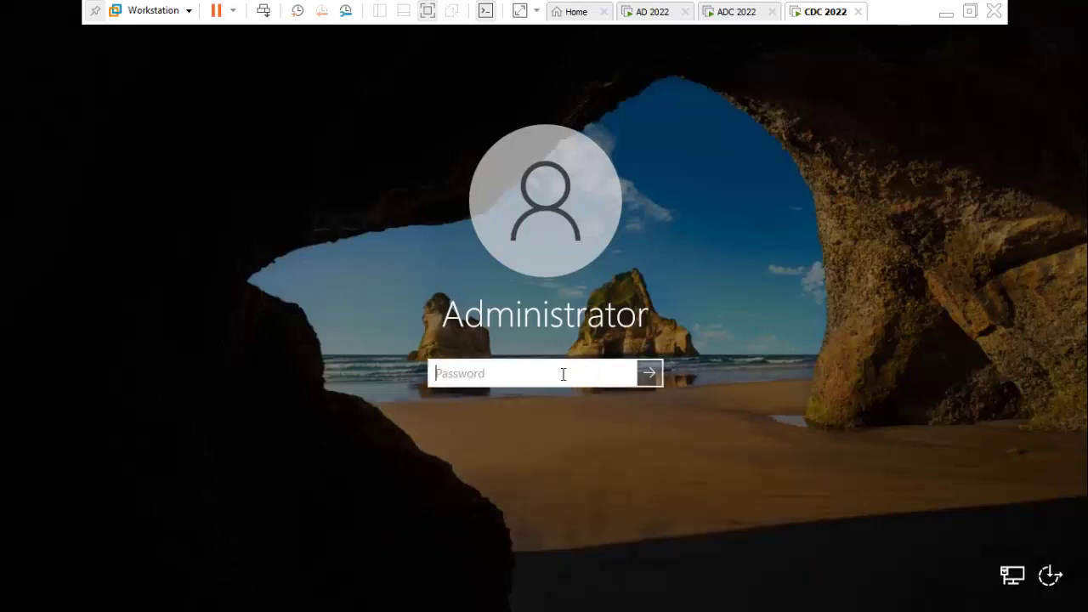
Sign in as Administrator, then dismiss the error from a mistyped ncap.cpl run.
text(••••••••••)
key(Return)
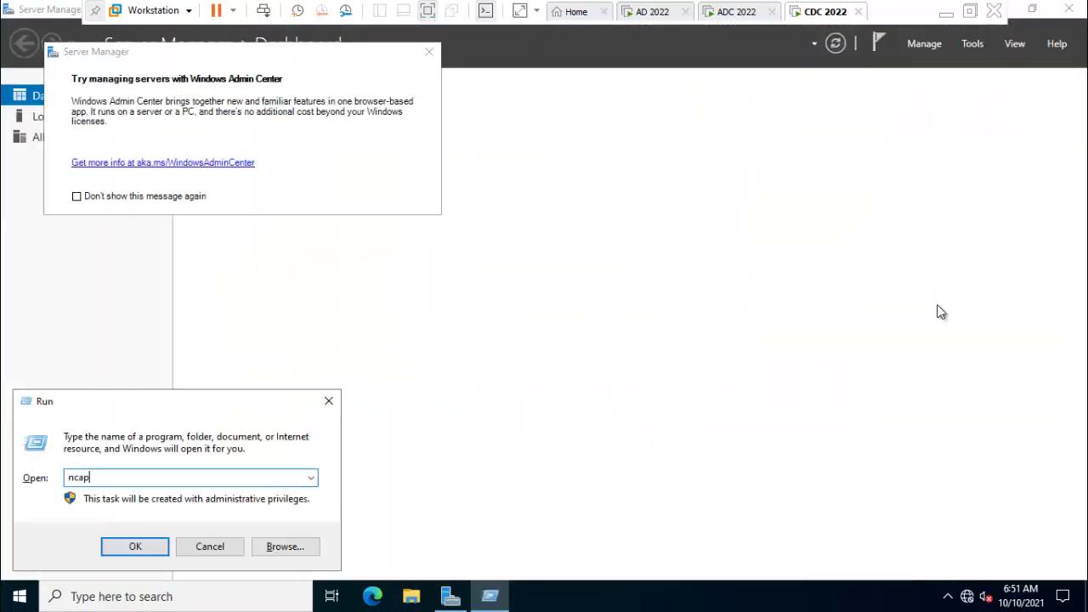
text(.cpl)
key(Return)
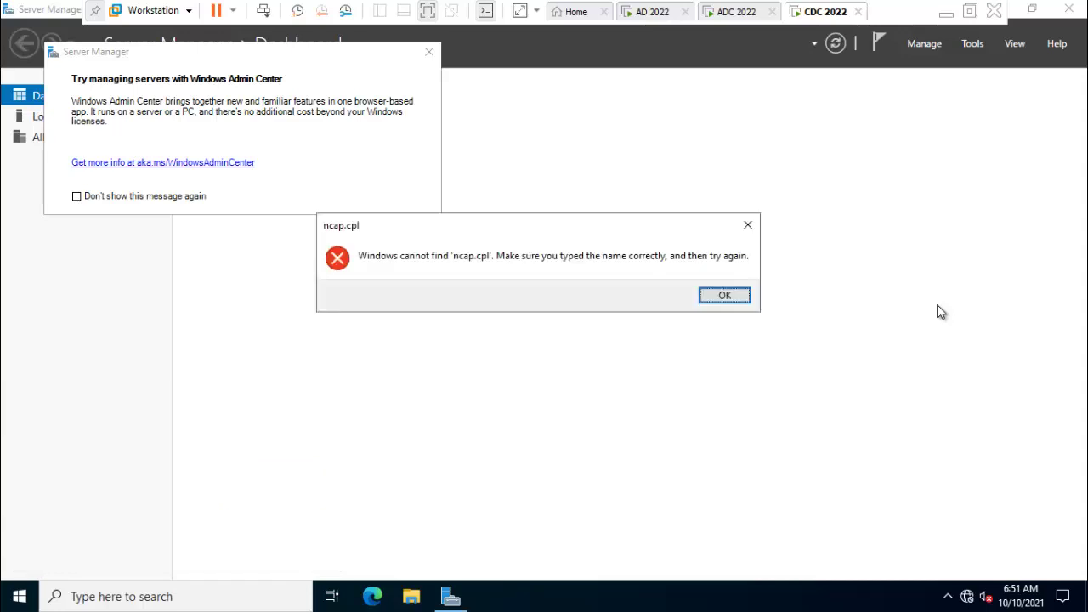
key(Return)
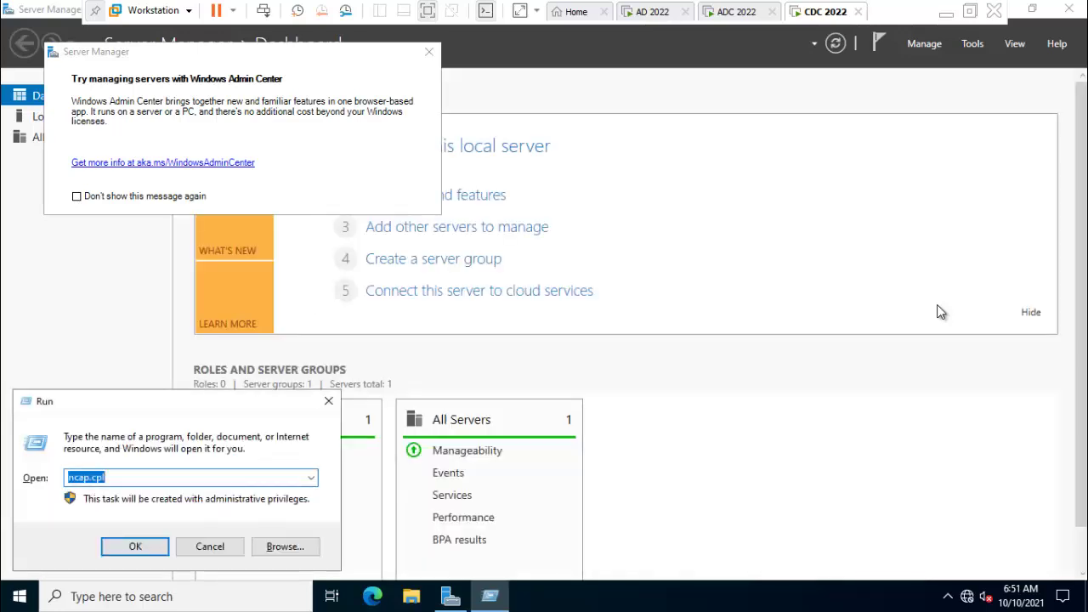
Run ncpa.cpl to open Network Connections and stop the Admin Center message reappearing.
text(ncpa.cpl)
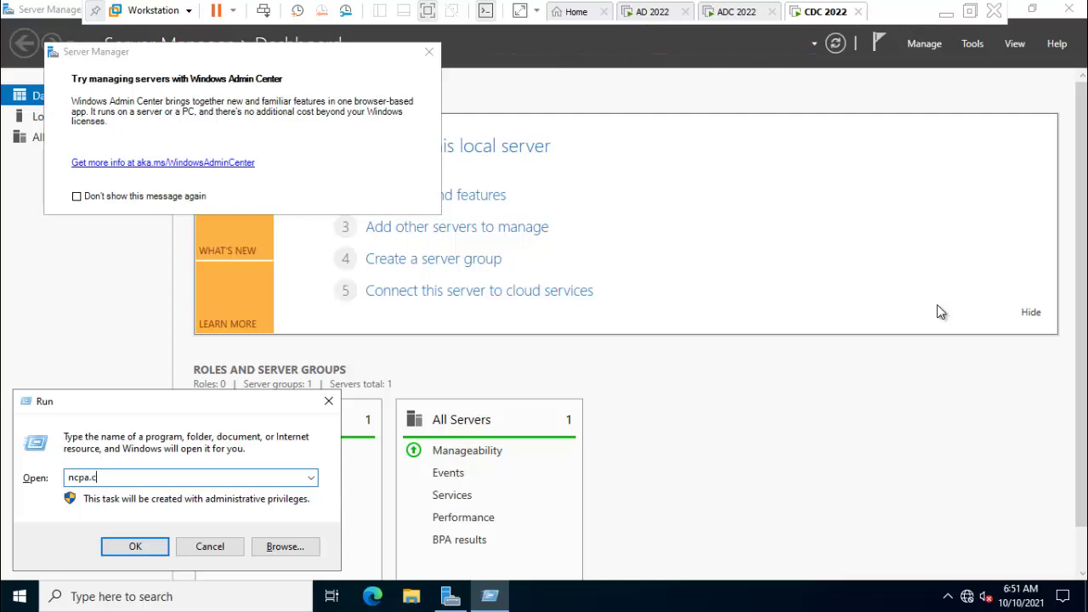
key(Return)
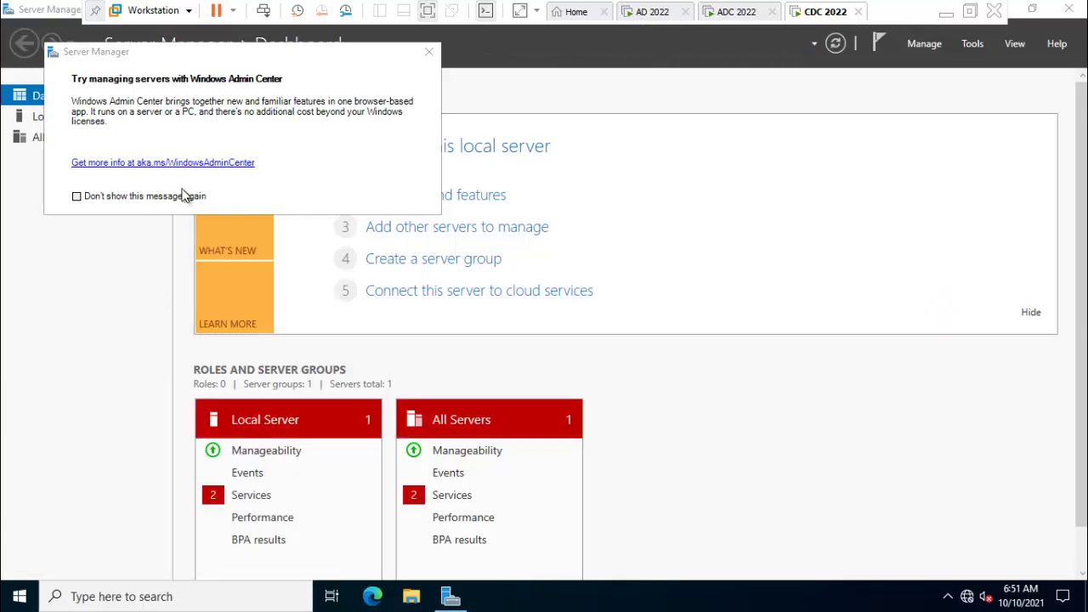
click(180, 201)
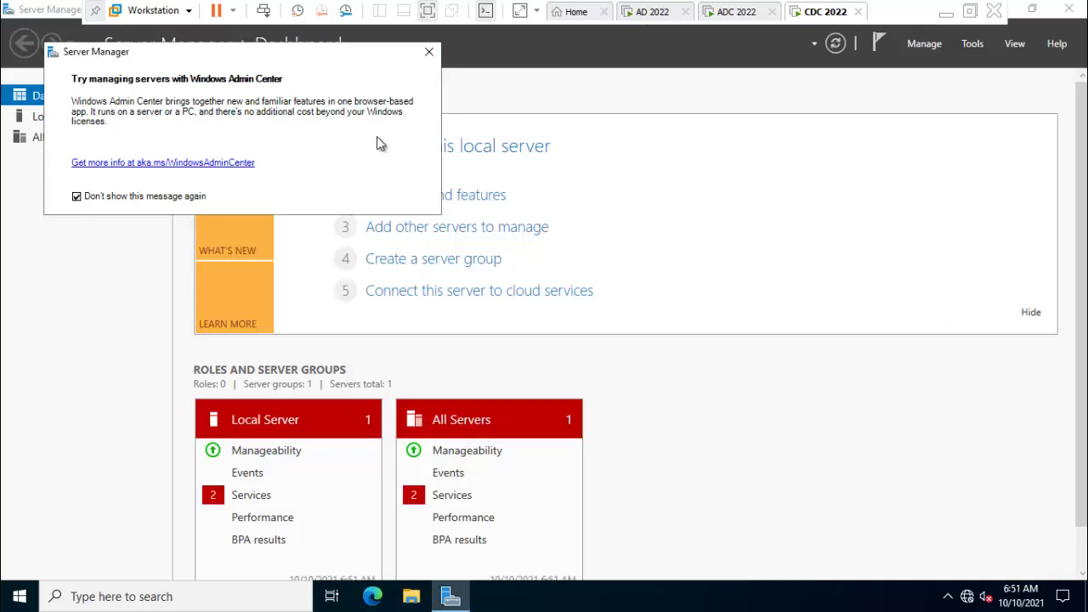
Close the Admin Center message and open Ethernet0's IPv4 properties.
click(430, 54)
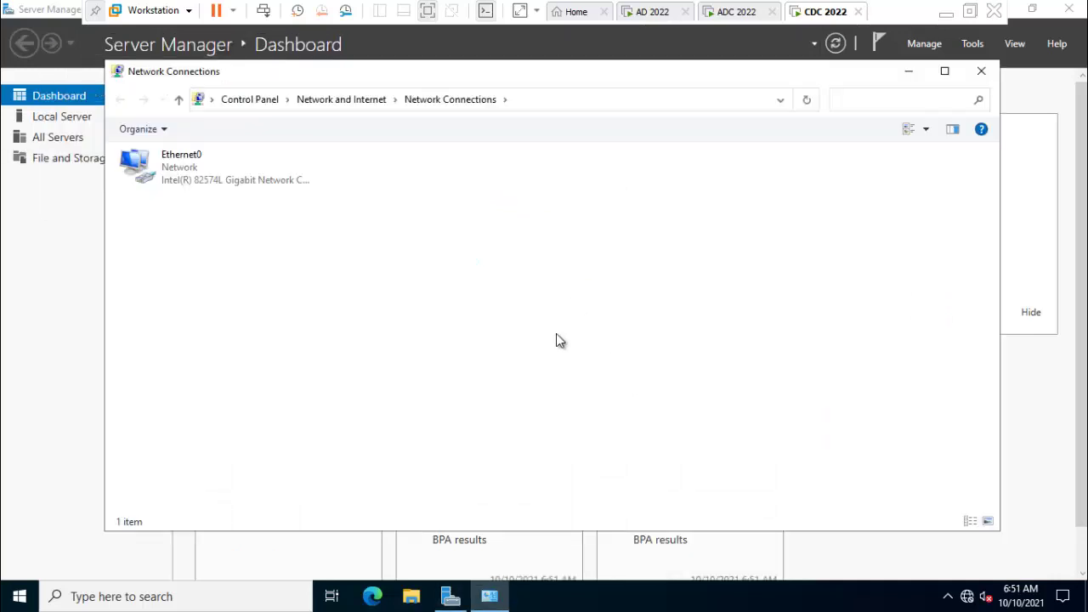
click(201, 174)
right_click(201, 174)
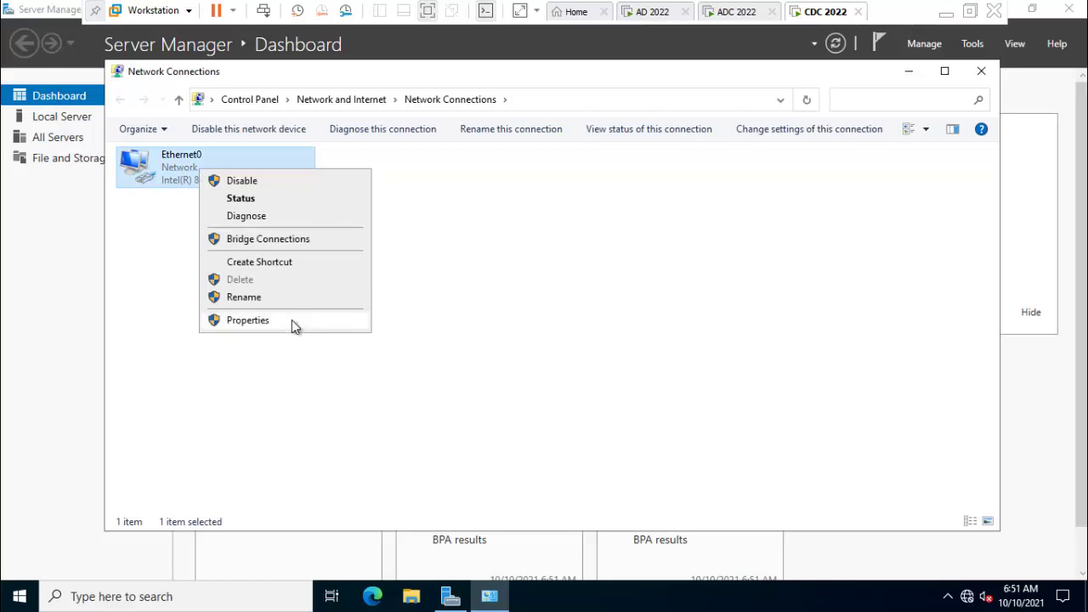
click(293, 321)
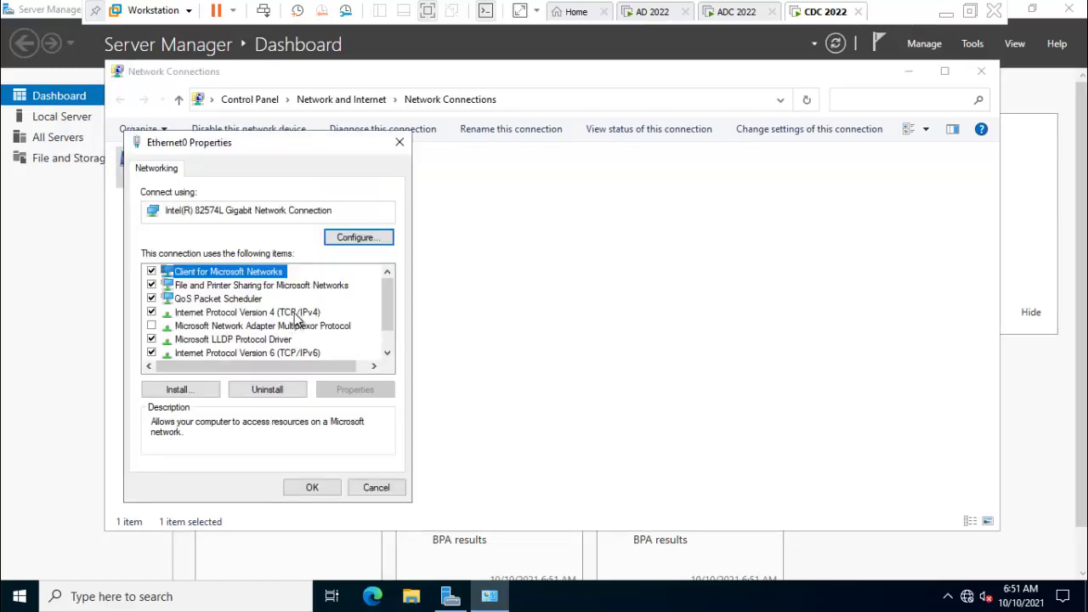
click(297, 314)
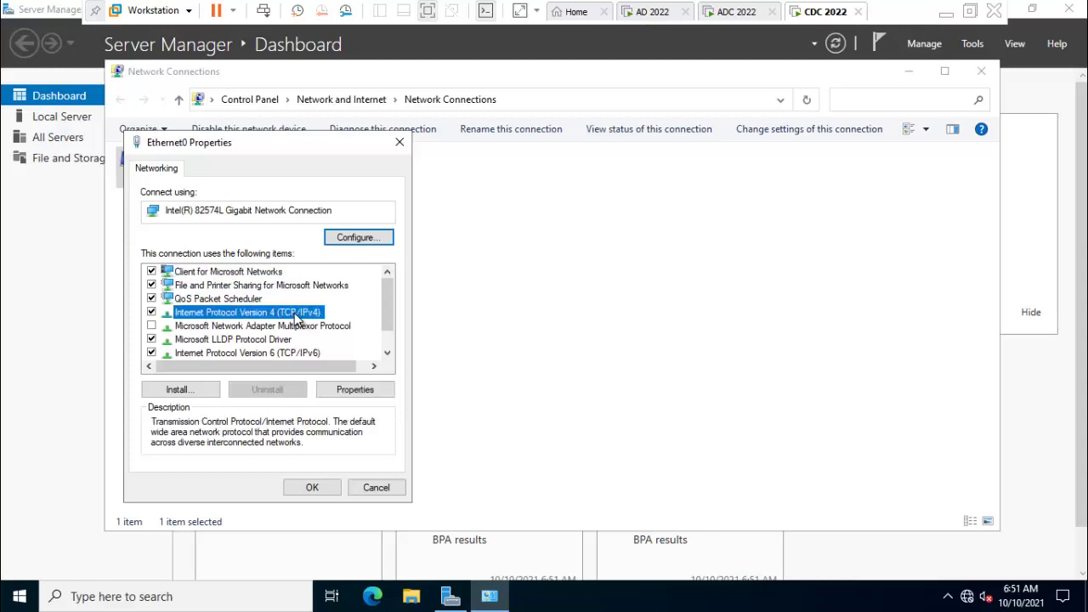
double_click(296, 315)
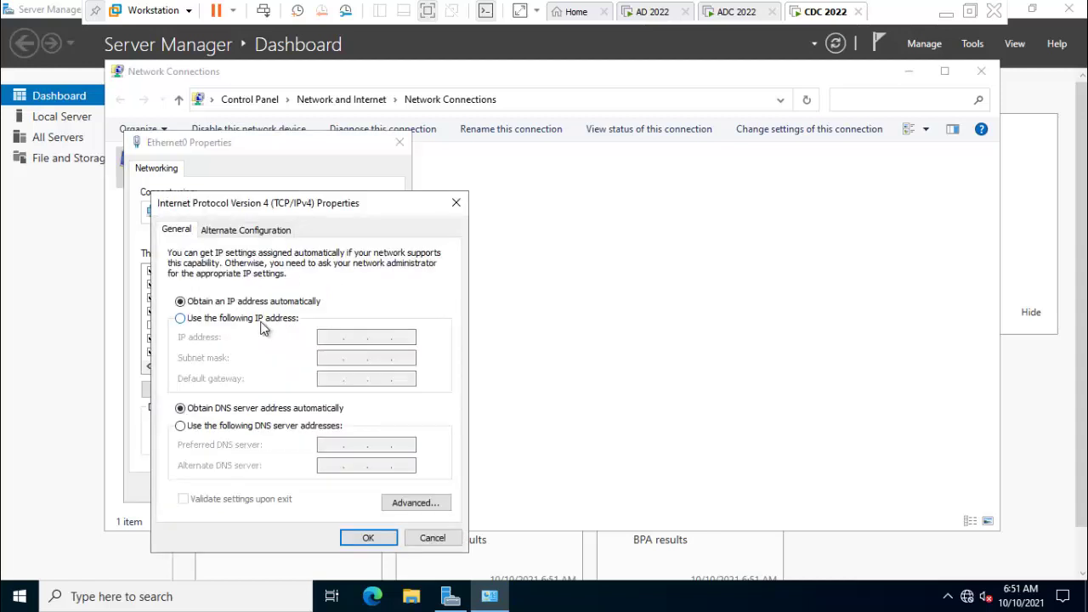
Set static IP 192.168.184.111, mask 255.255.255.0, gateway 192.168.184.1, DNS 192.168.184.100, and apply.
click(265, 323)
click(326, 339)
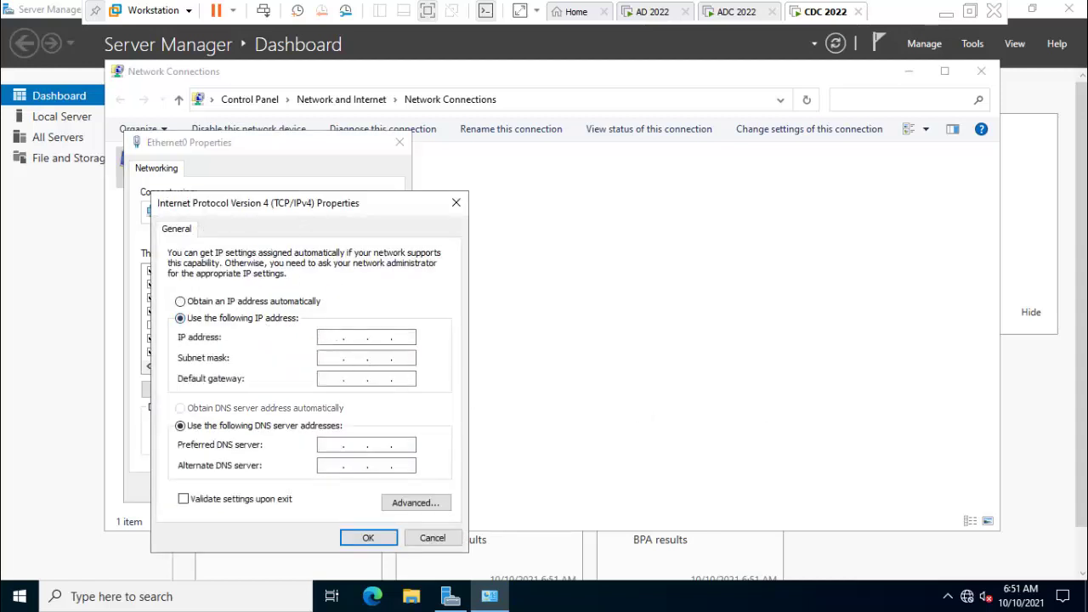
text(192 . 168 . 184 . 111)
key(Tab)
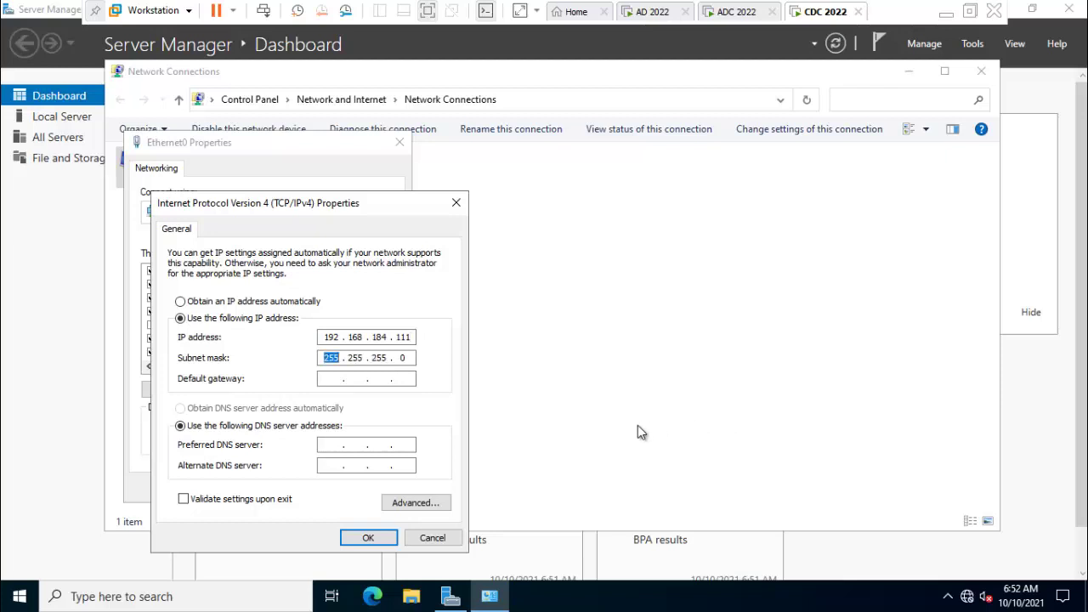
key(Tab)
text(192 . 168 . 184 . 1)
key(Tab)
key(Tab)
text(192 . 168 . 184 . 100)
click(332, 465)
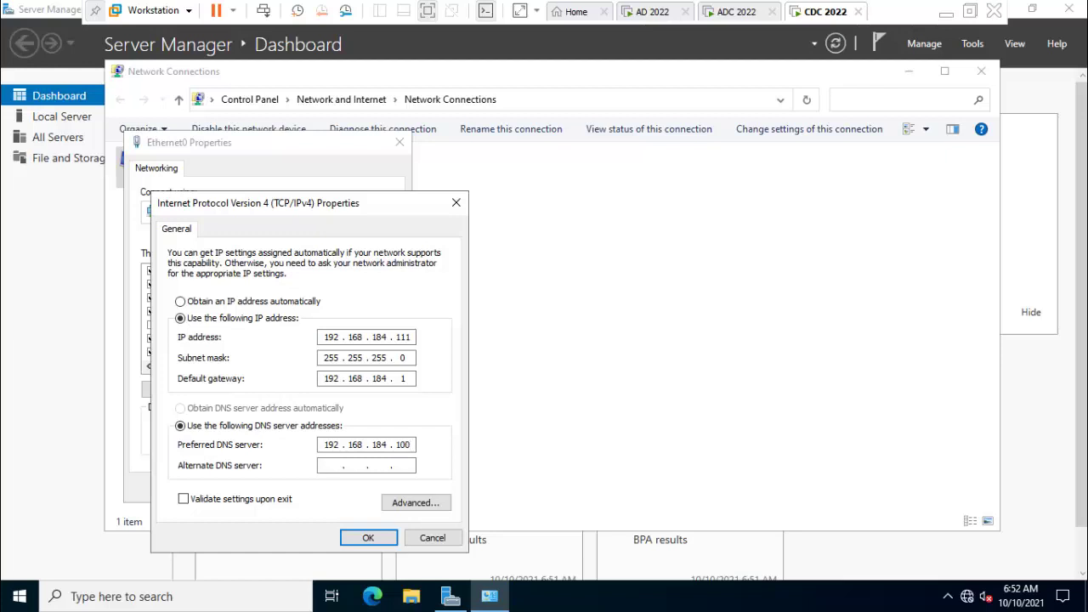
text(192 . 168 . 184 . 102)
click(383, 538)
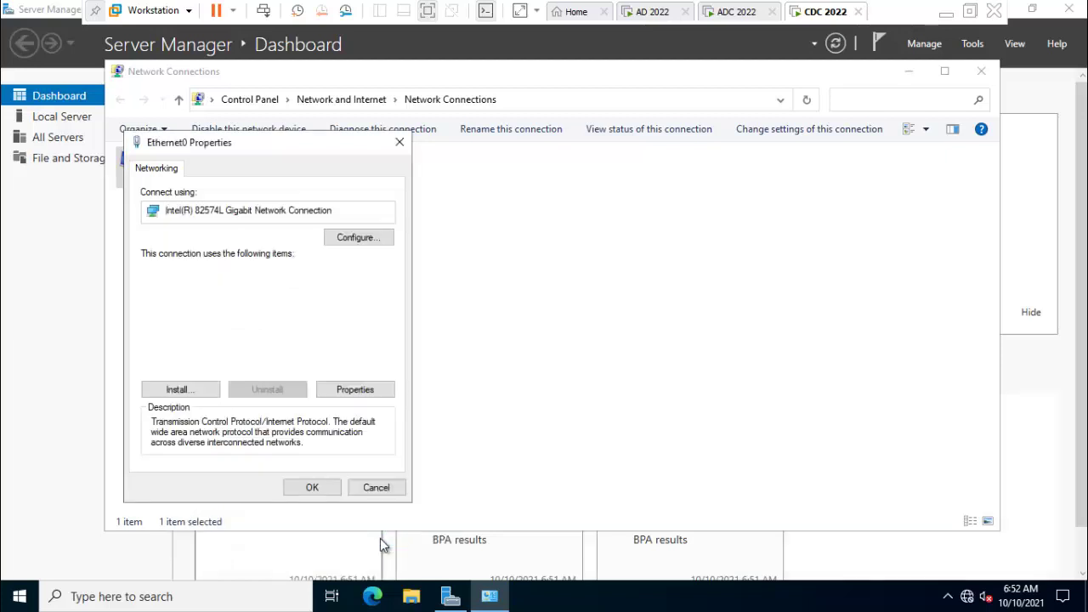
click(312, 487)
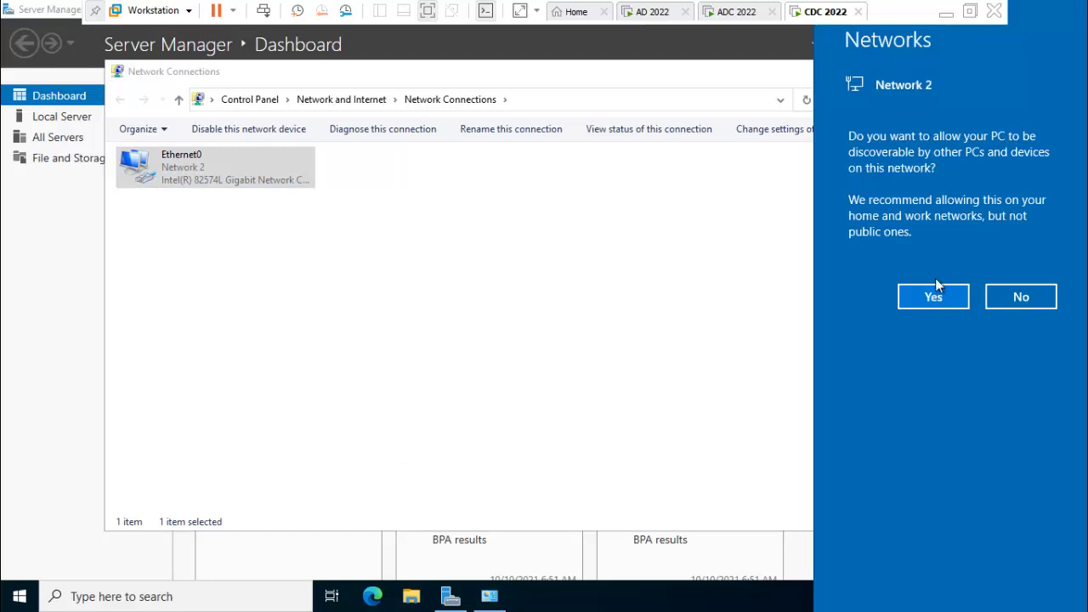
Allow network discovery, then ping gateway 192.168.184.1 from Command Prompt, getting four replies.
click(935, 294)
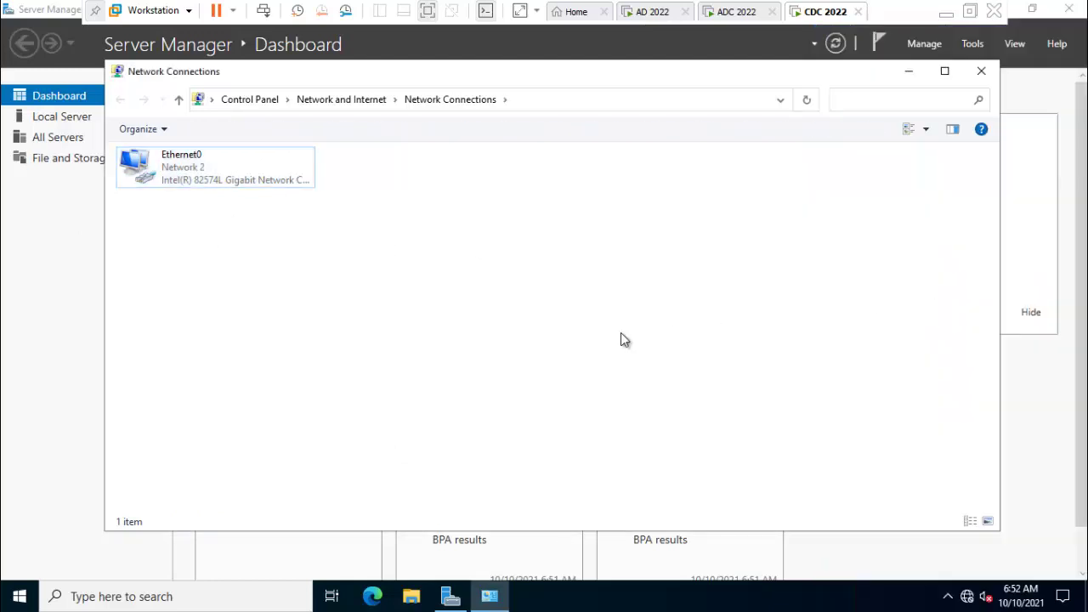
key(super+r)
text(cmd)
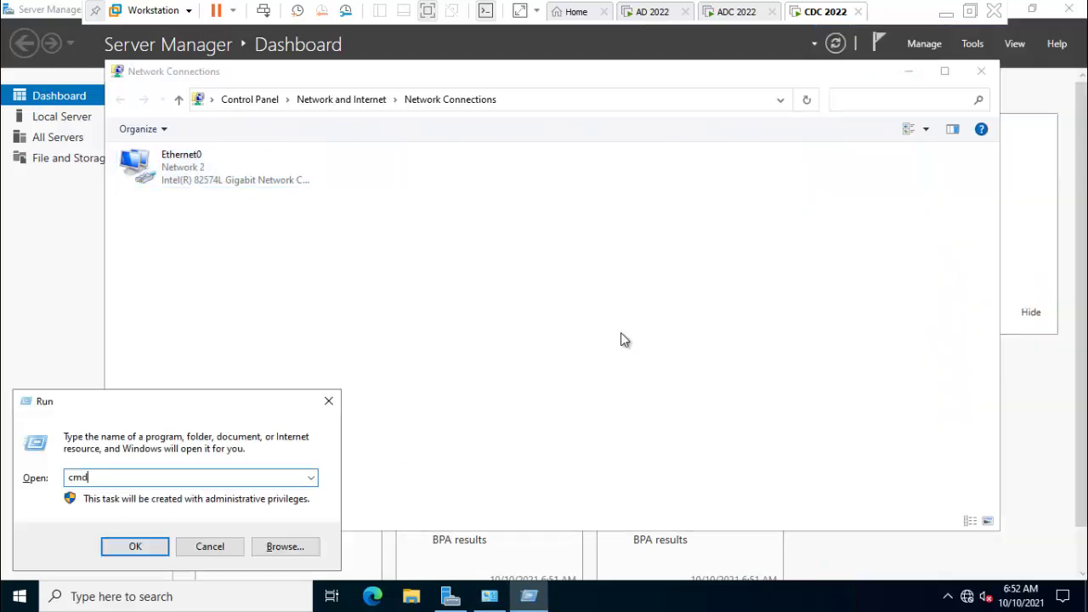
key(Return)
text(ping 192.1)
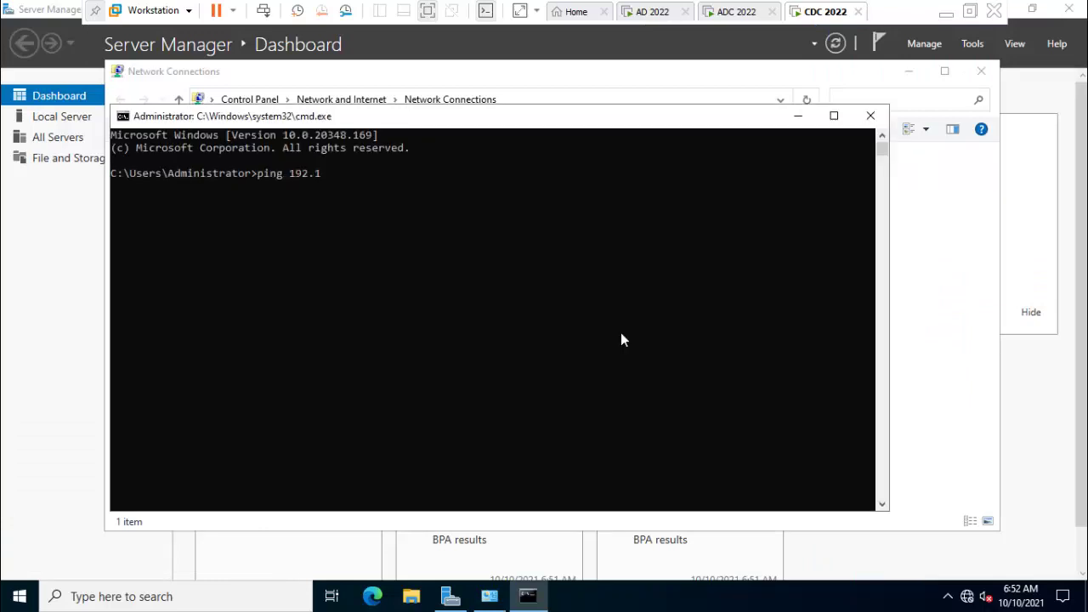
text(68.184.)
text(1)
key(Return)
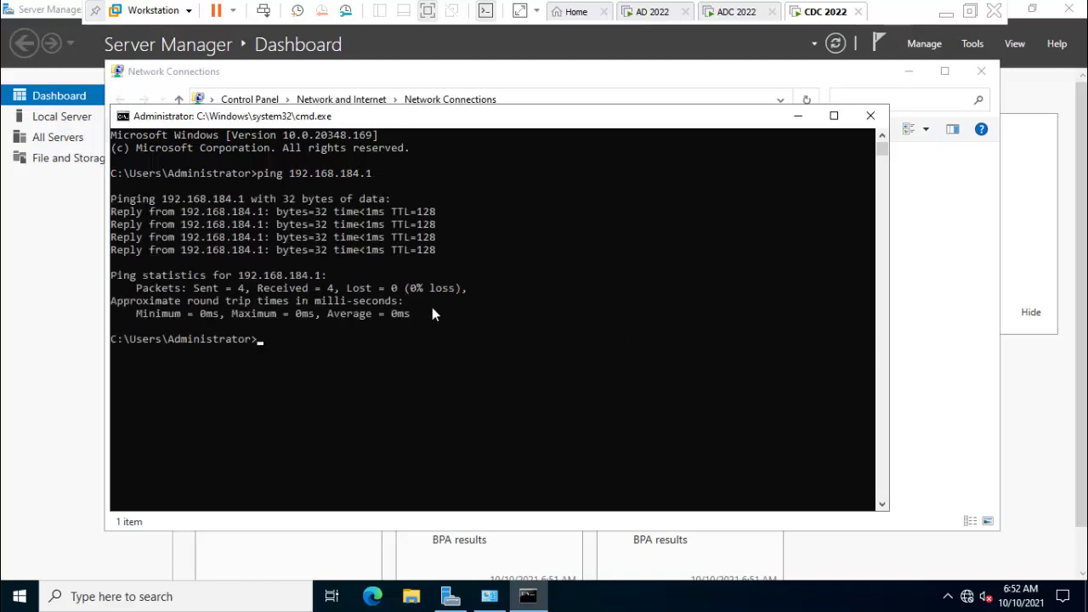
Close Command Prompt and Network Connections, and view the flagged services on All Servers.
click(869, 116)
click(981, 72)
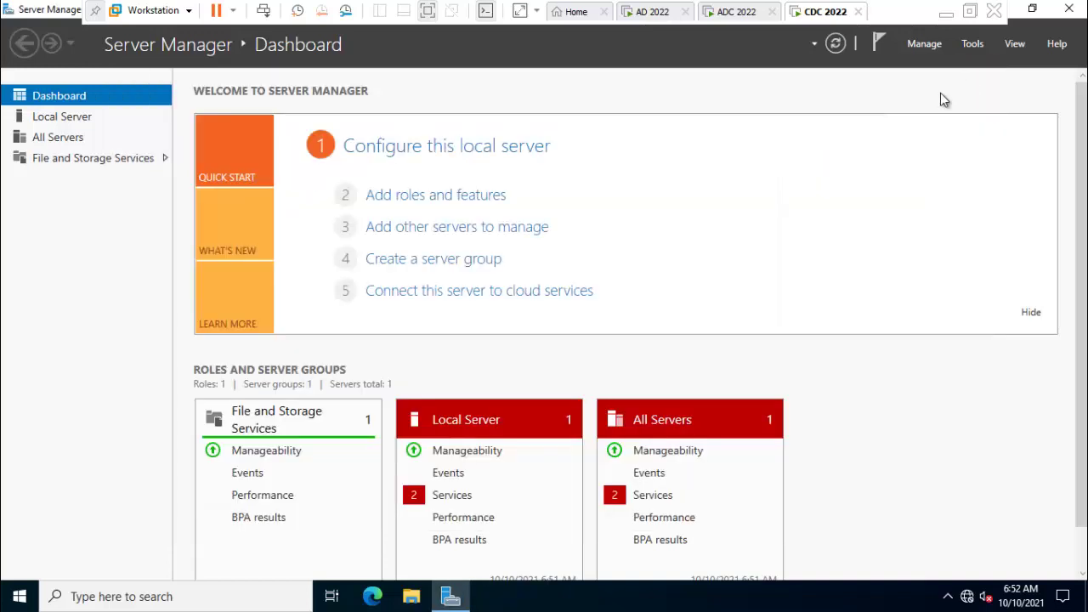
click(651, 498)
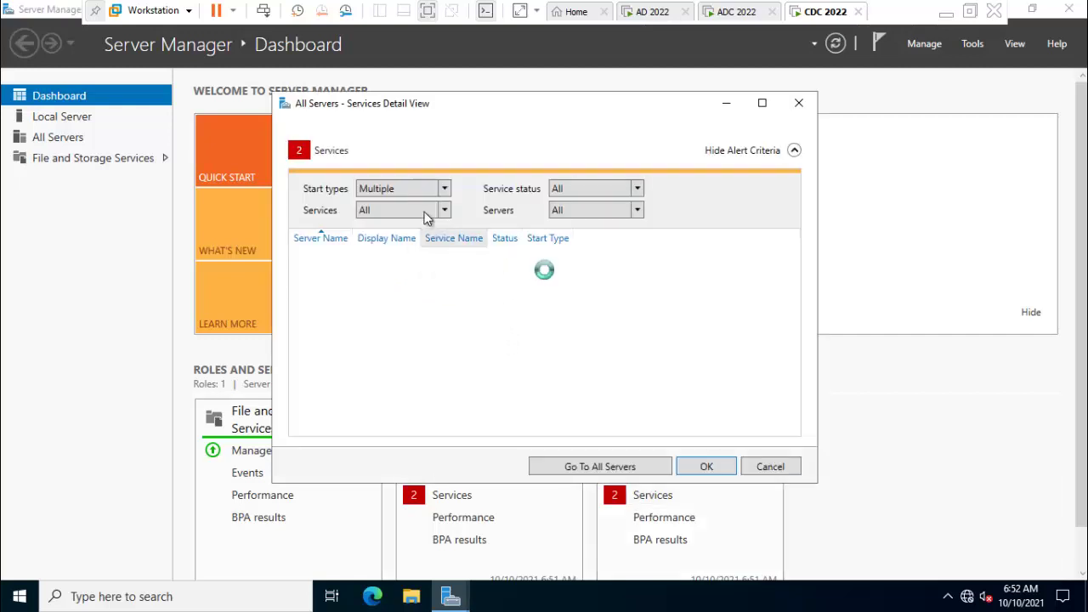
Start the stopped services, including Clipboard User and Edge Update, then refresh the dashboard.
click(390, 264)
key(ctrl+a)
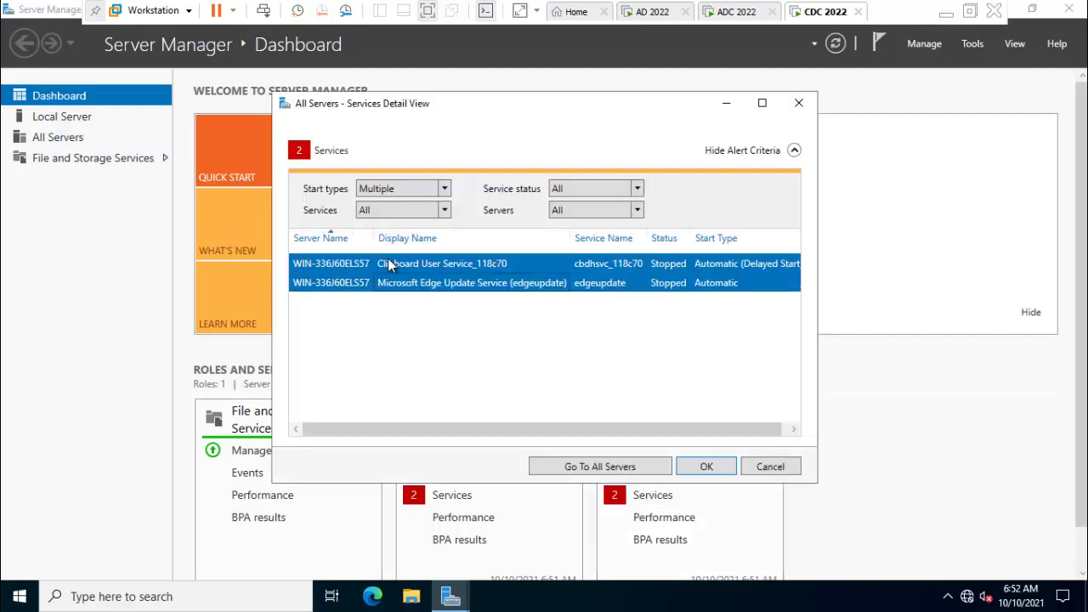
right_click(374, 270)
click(423, 281)
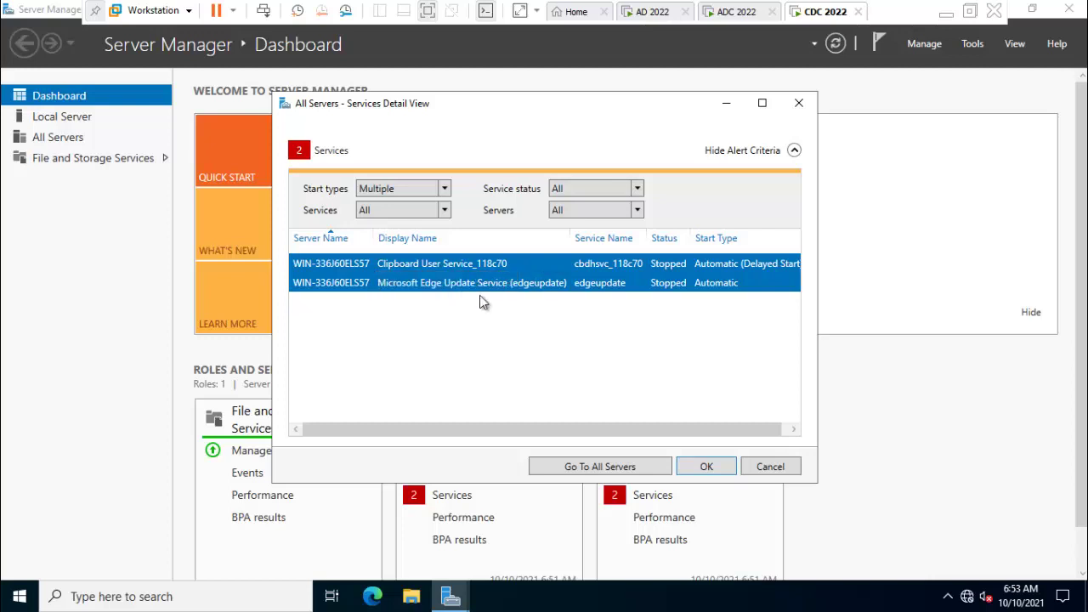
click(710, 466)
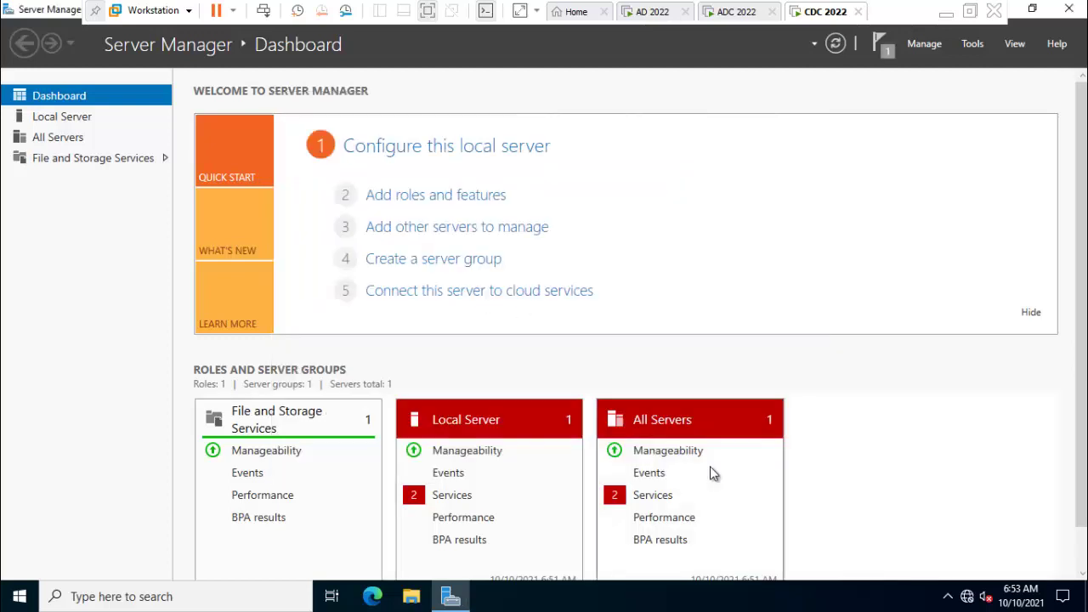
click(839, 48)
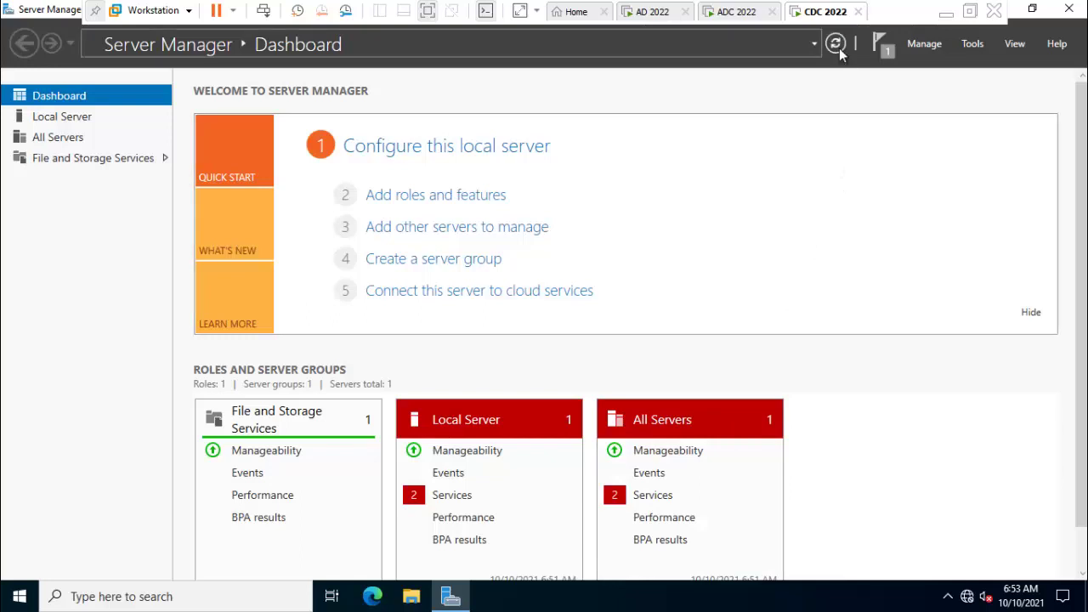
click(889, 56)
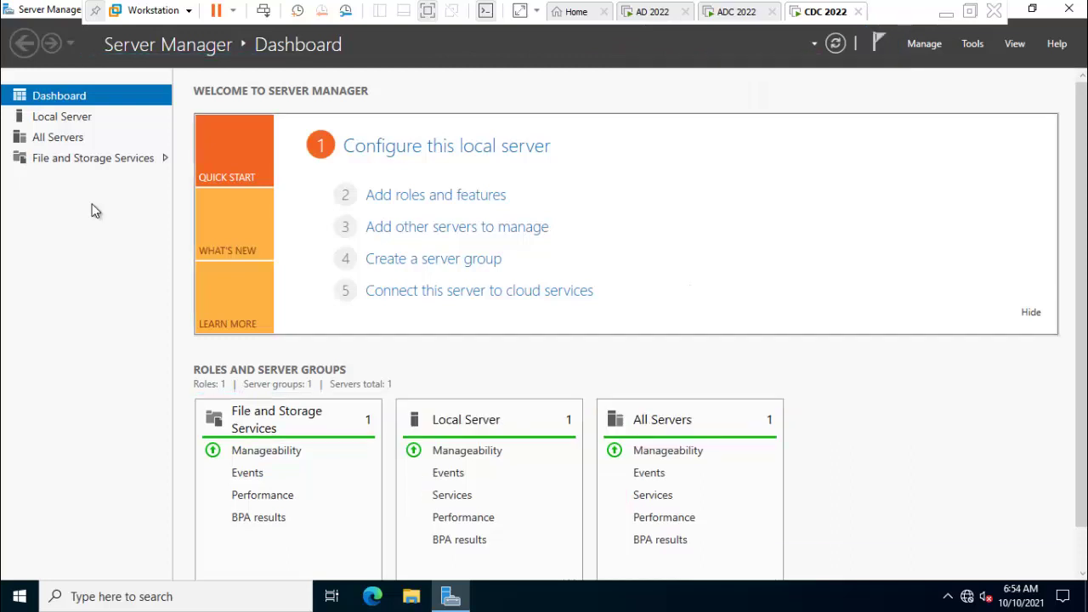
Rename the server to CDDC2022 and set its domain membership to touch2technology.local.
click(61, 120)
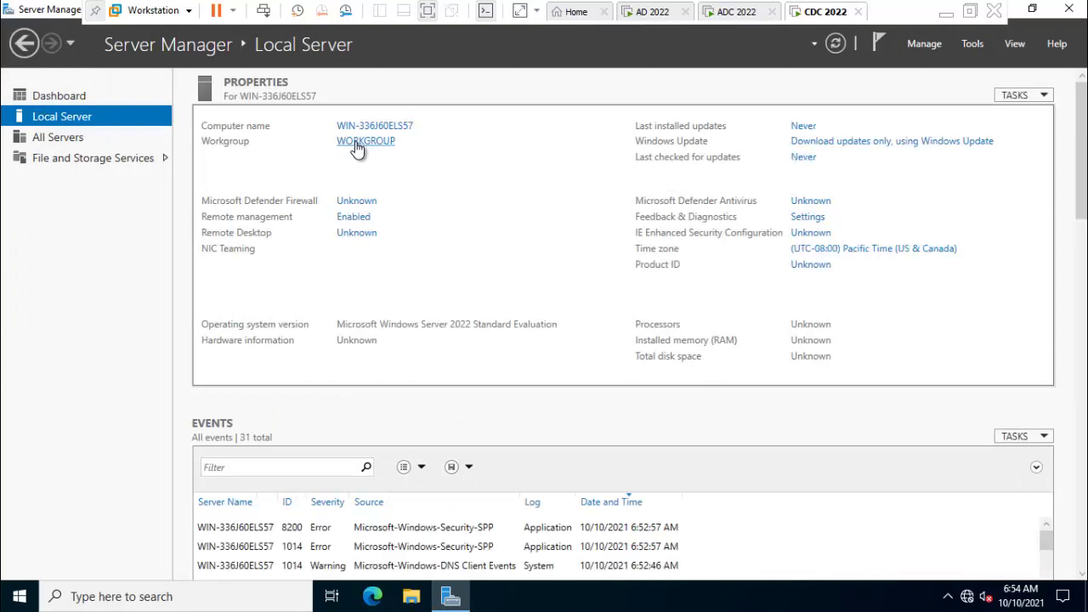
click(369, 141)
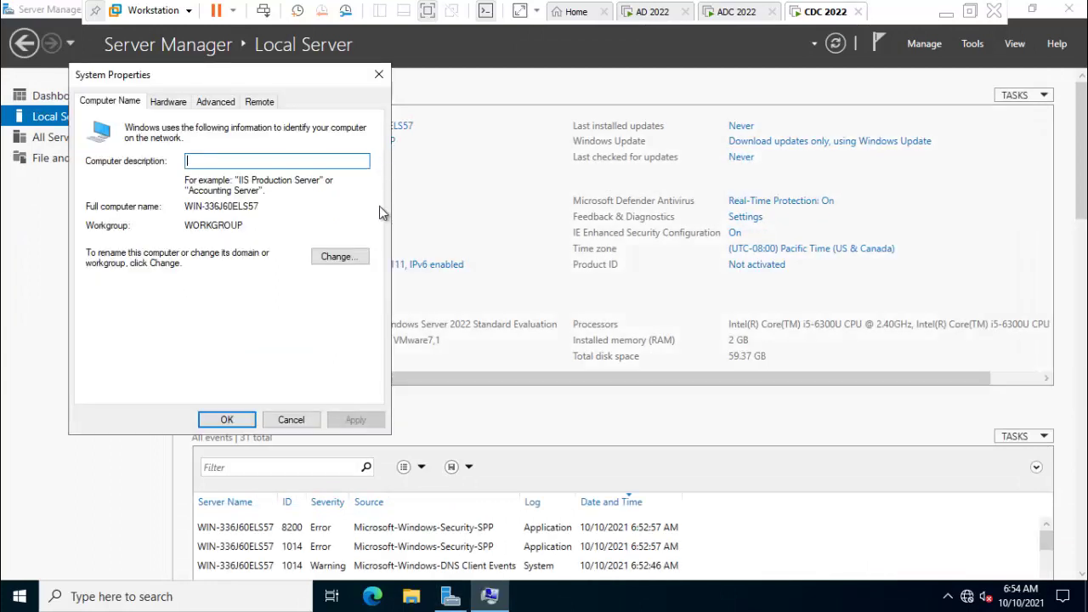
drag(185, 77, 358, 100)
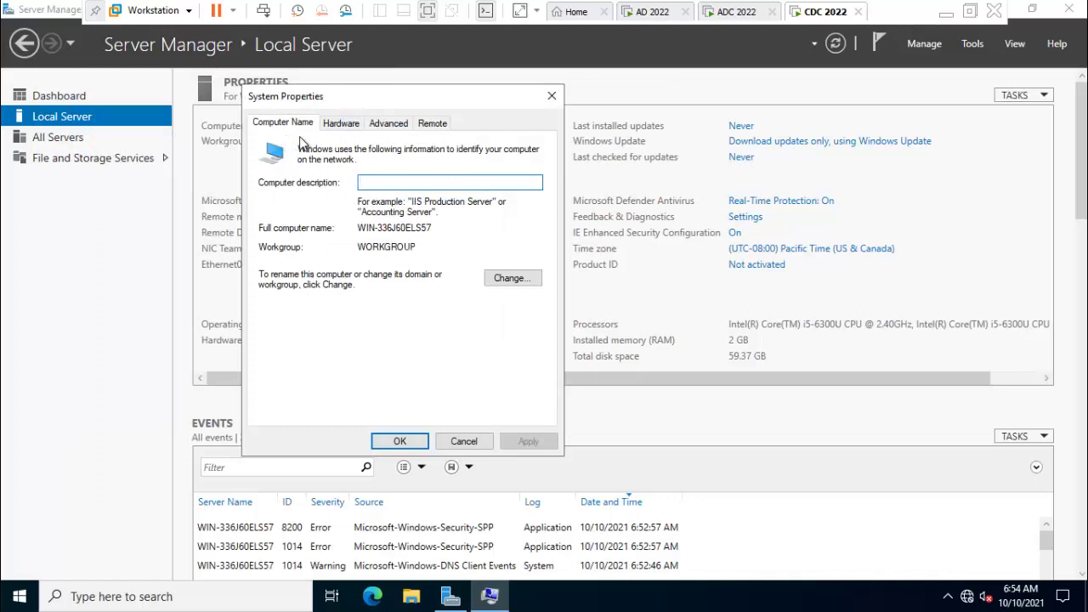
click(528, 281)
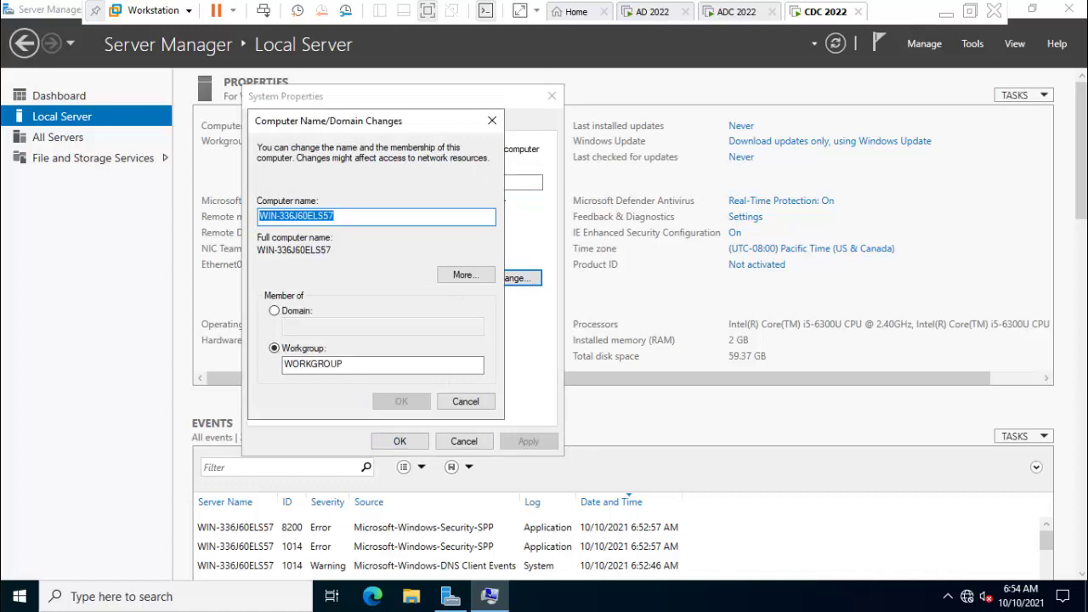
text(CD)
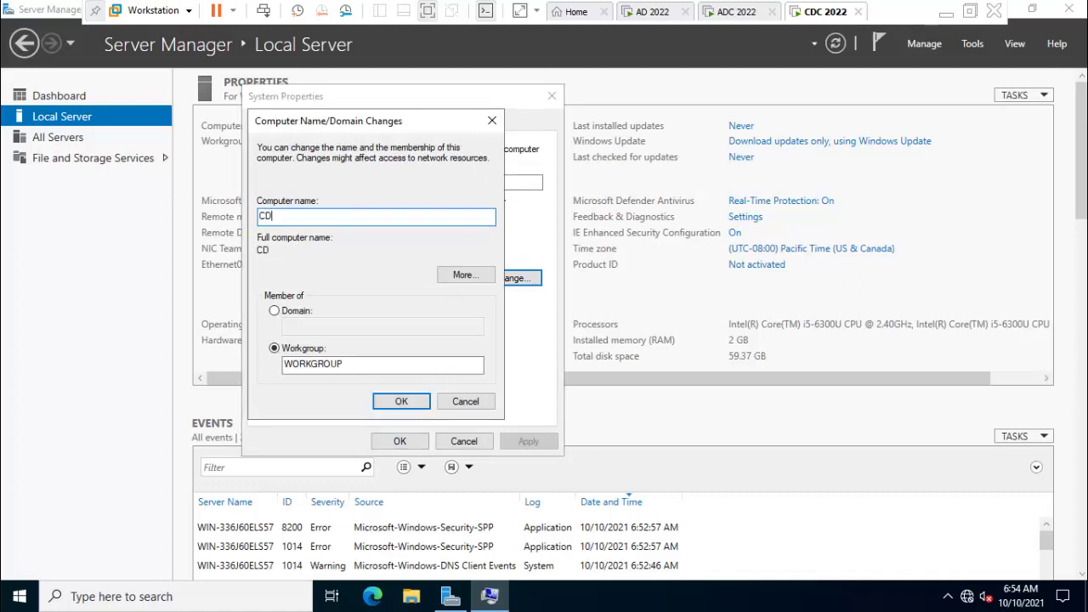
text(DC2022)
click(287, 311)
click(303, 327)
click(297, 326)
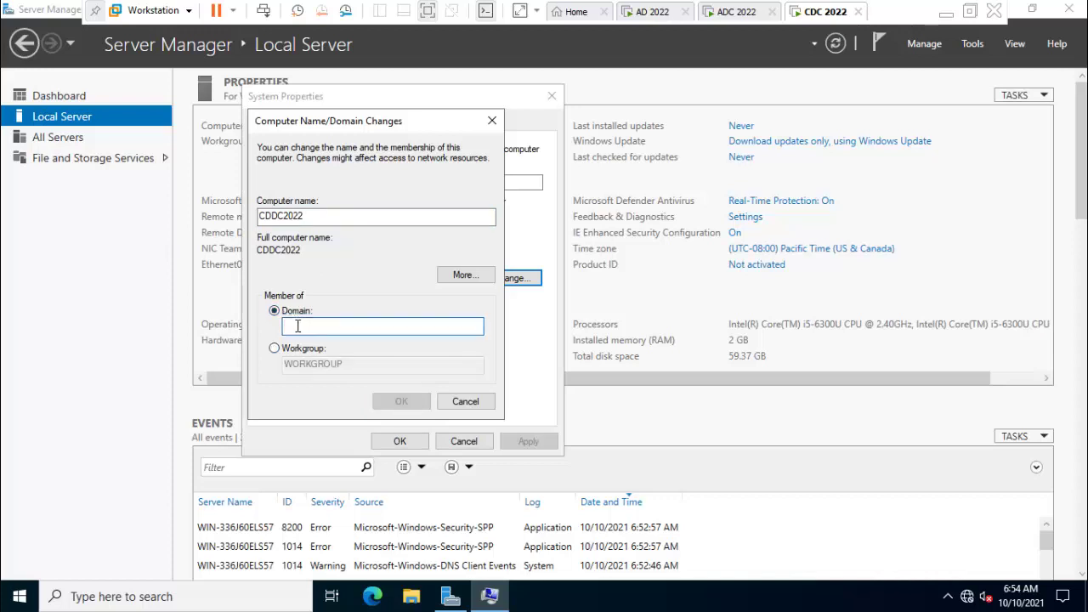
text(touch2techn)
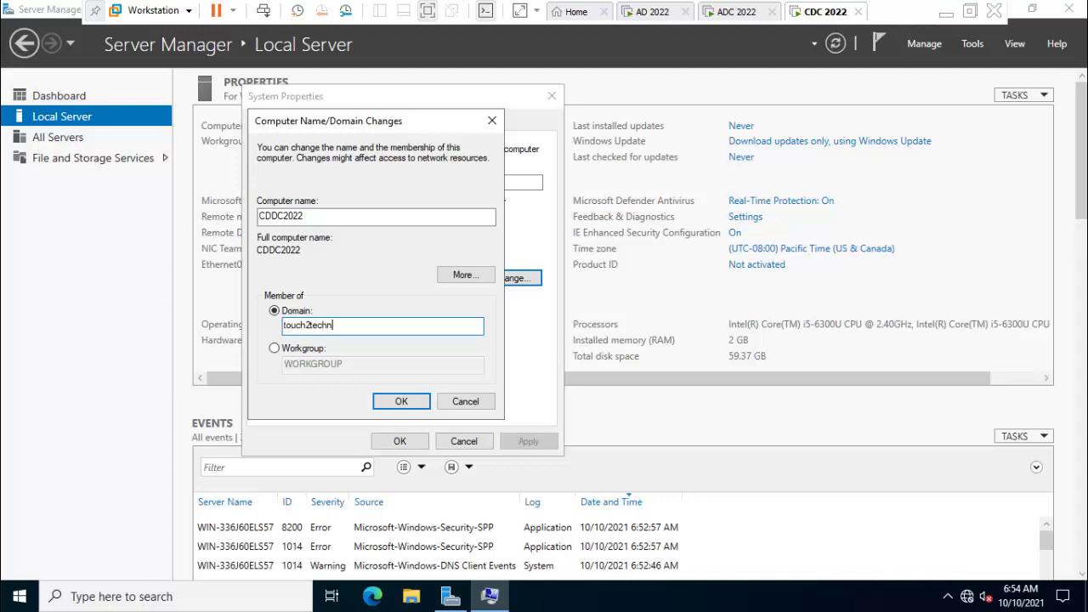
text(ology.co)
key(BackSpace)
key(BackSpace)
text(local)
click(387, 404)
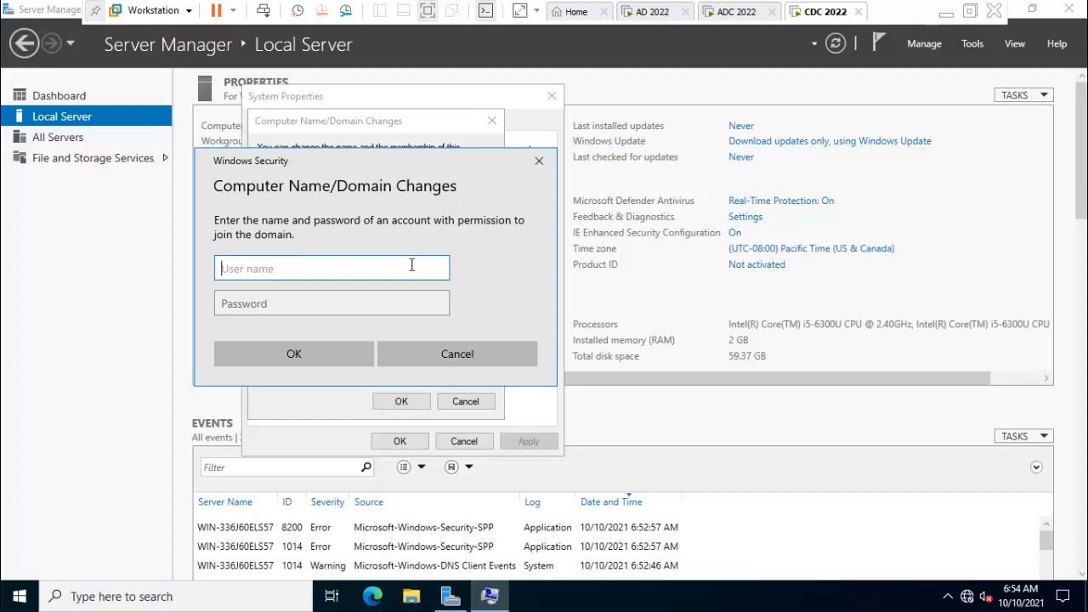
Supply the domain administrator credentials, acknowledge the welcome and restart notices, and close System Properties.
text(administrator)
key(Tab)
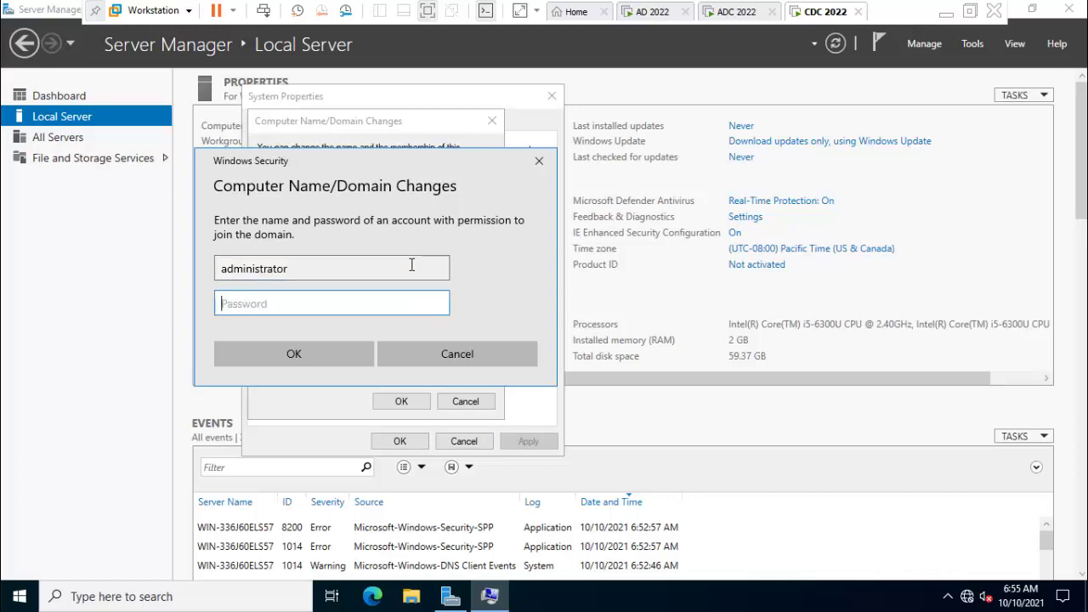
text(*********)
key(Return)
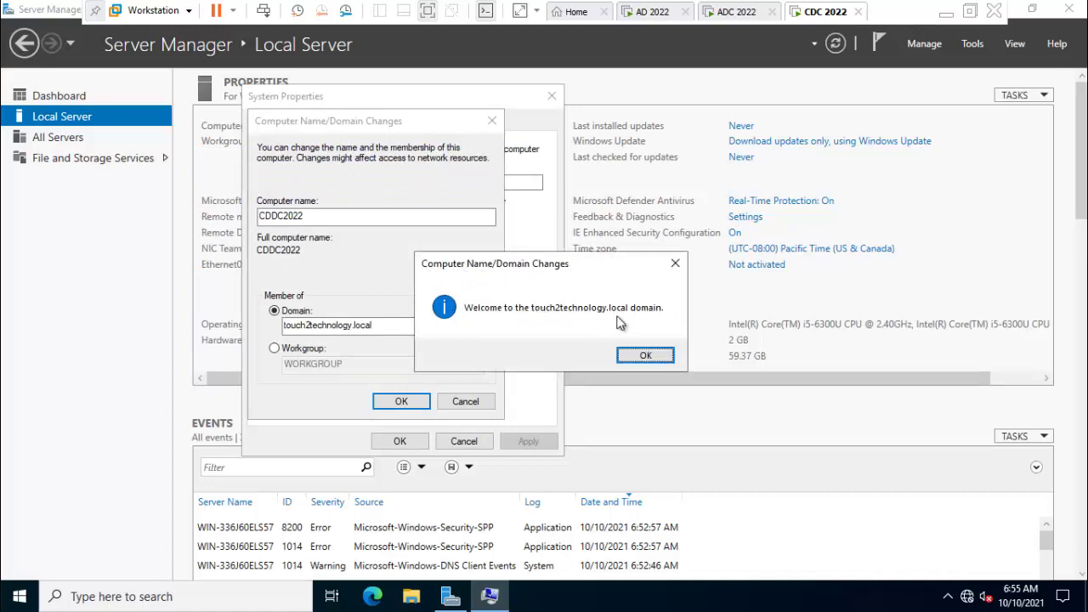
click(638, 355)
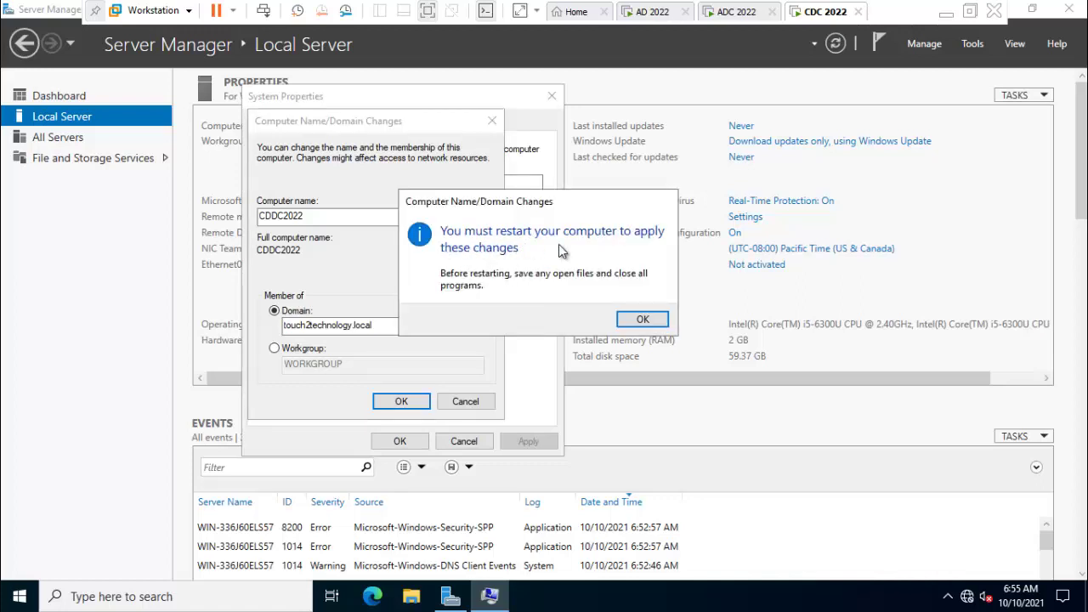
click(645, 318)
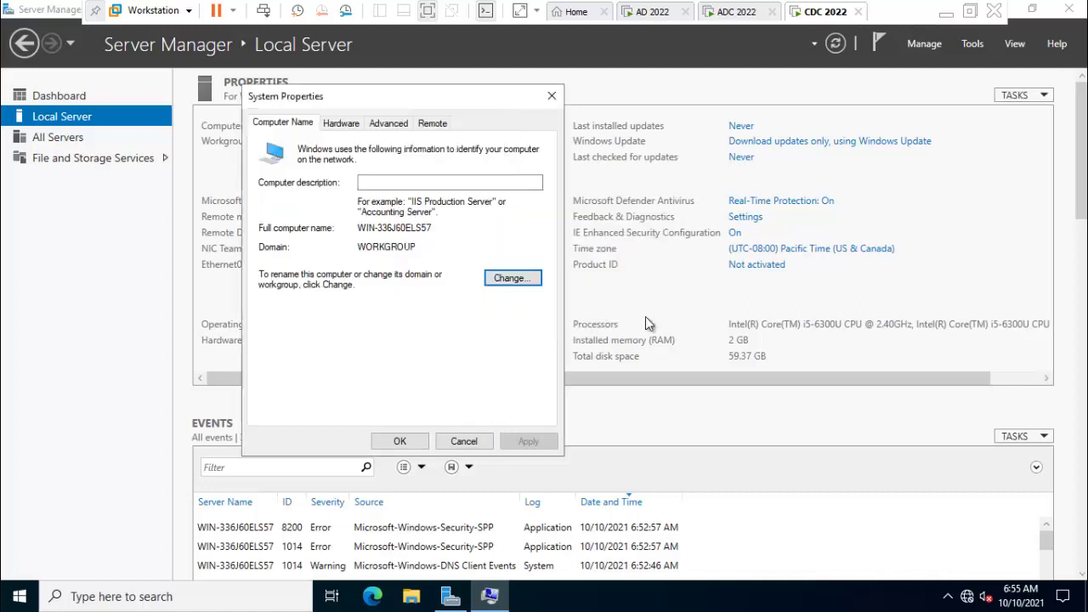
click(400, 444)
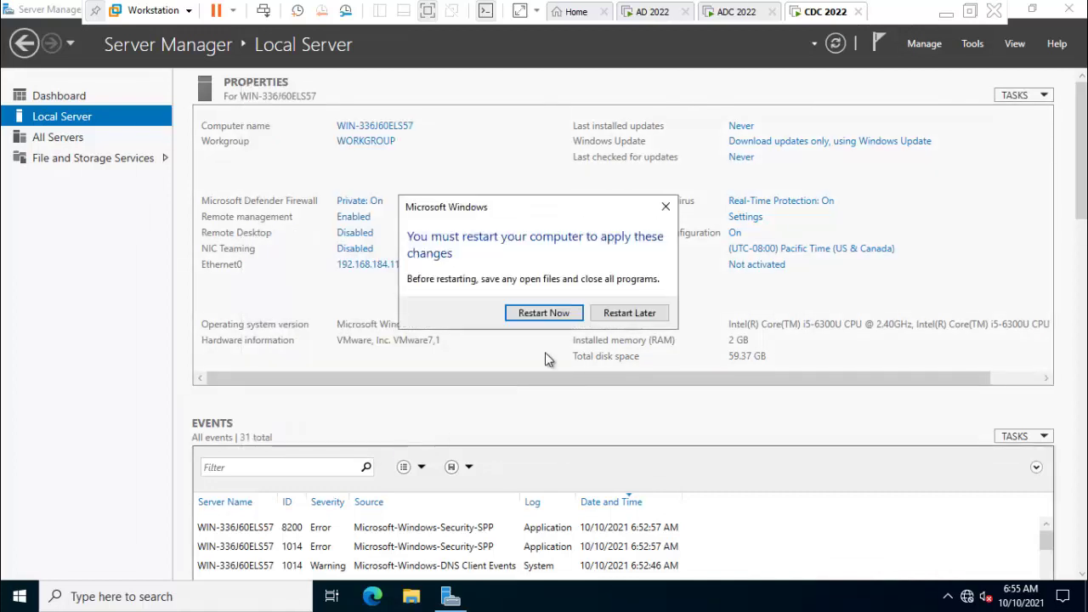
Restart now and sign back in as touch2technolog\administrator with the domain password.
click(558, 313)
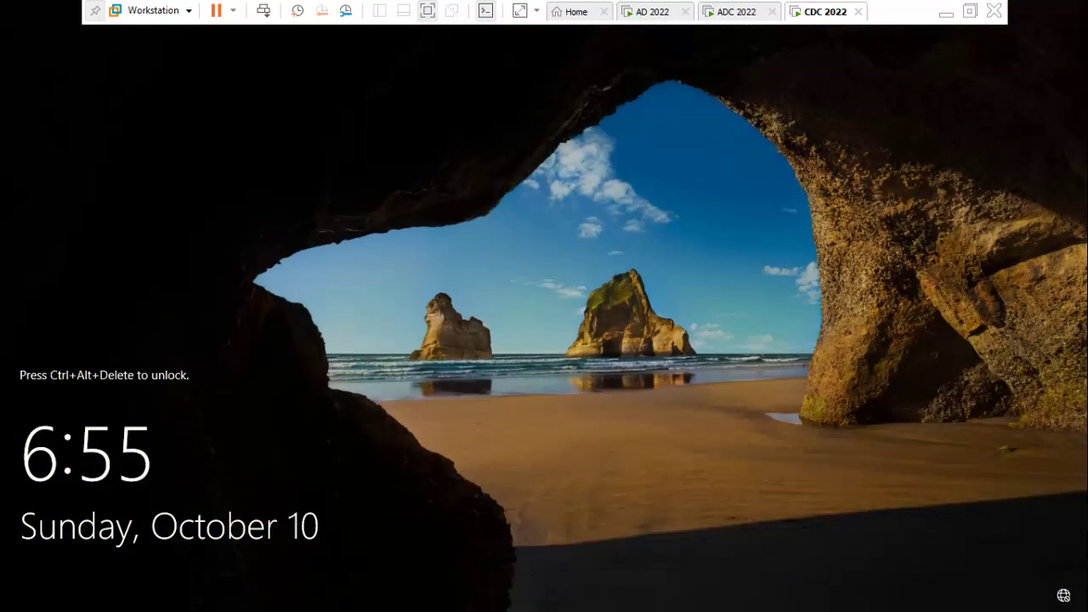
click(264, 10)
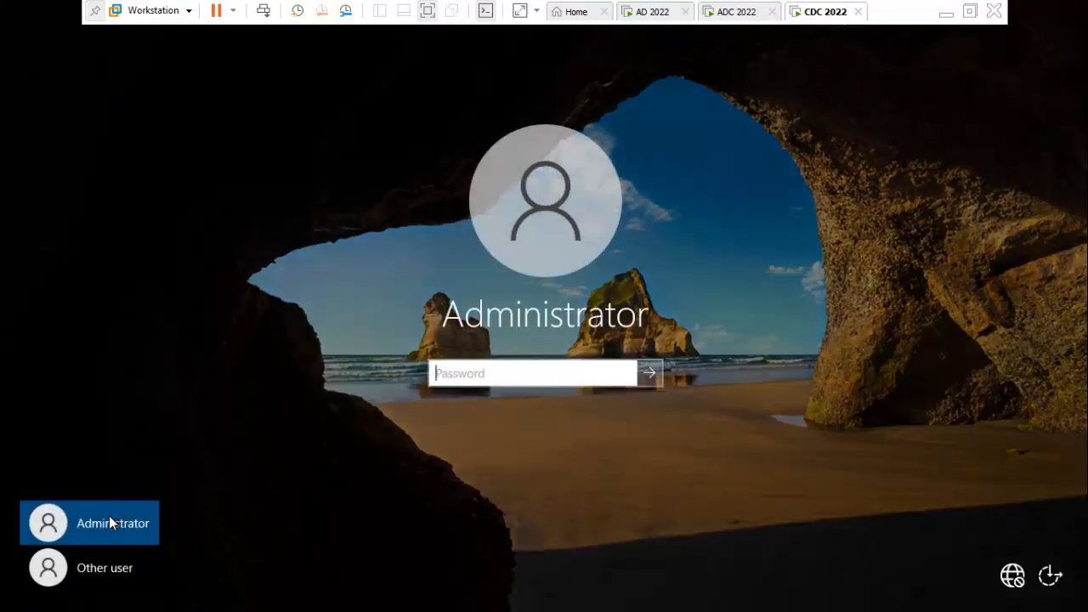
click(118, 570)
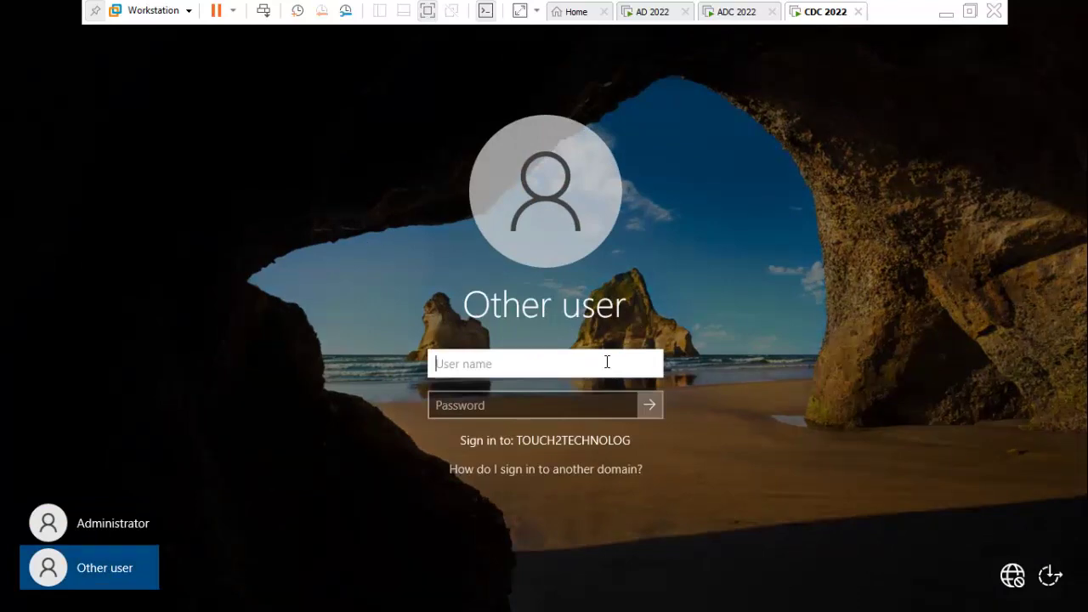
text(touch2technolog\)
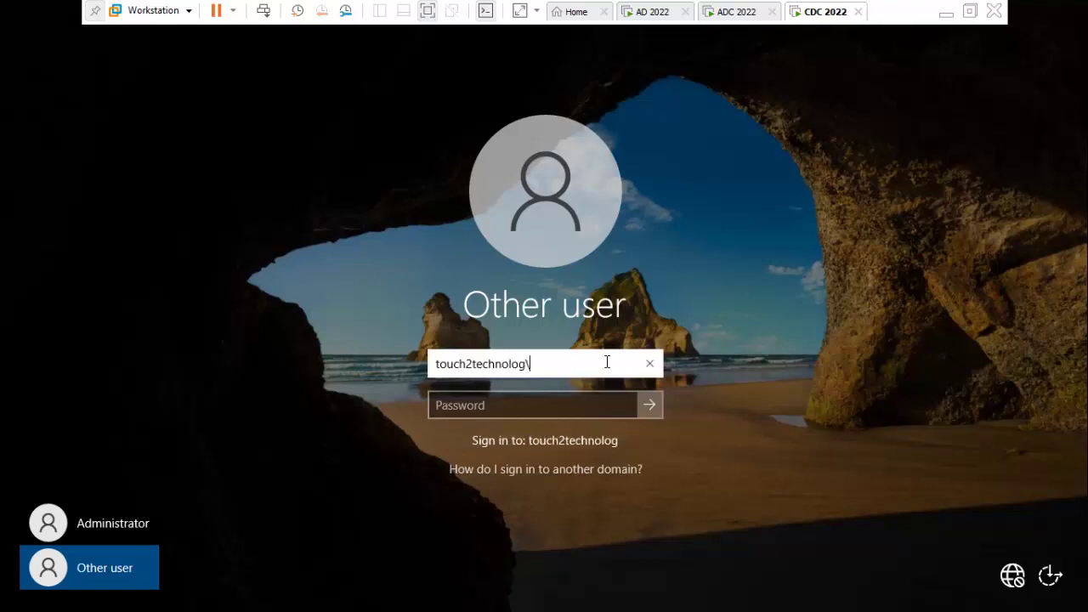
text(administrator)
key(Tab)
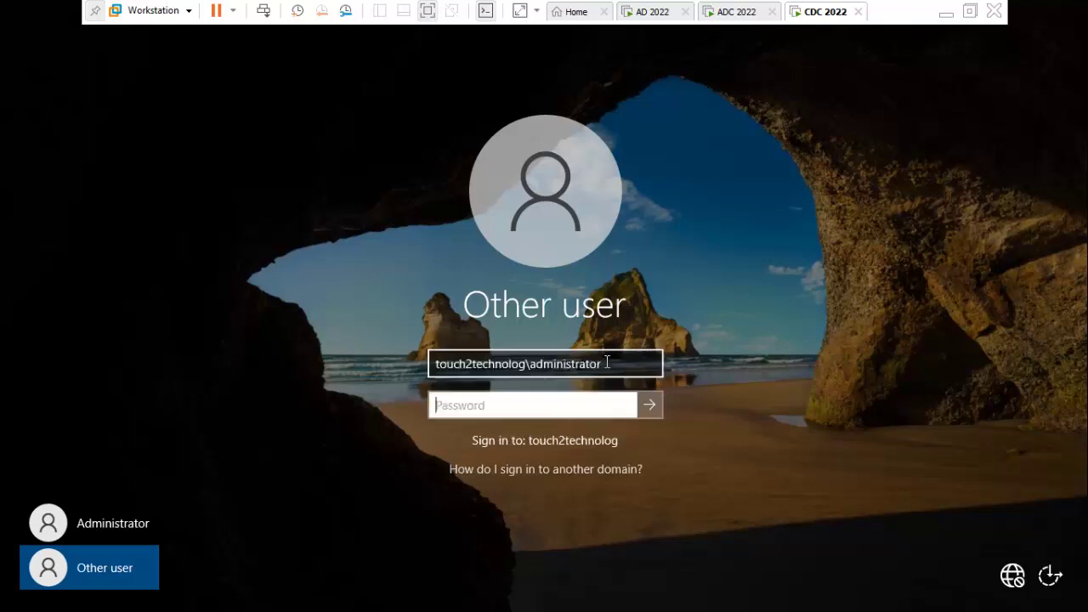
text(Admin@123)
key(Return)
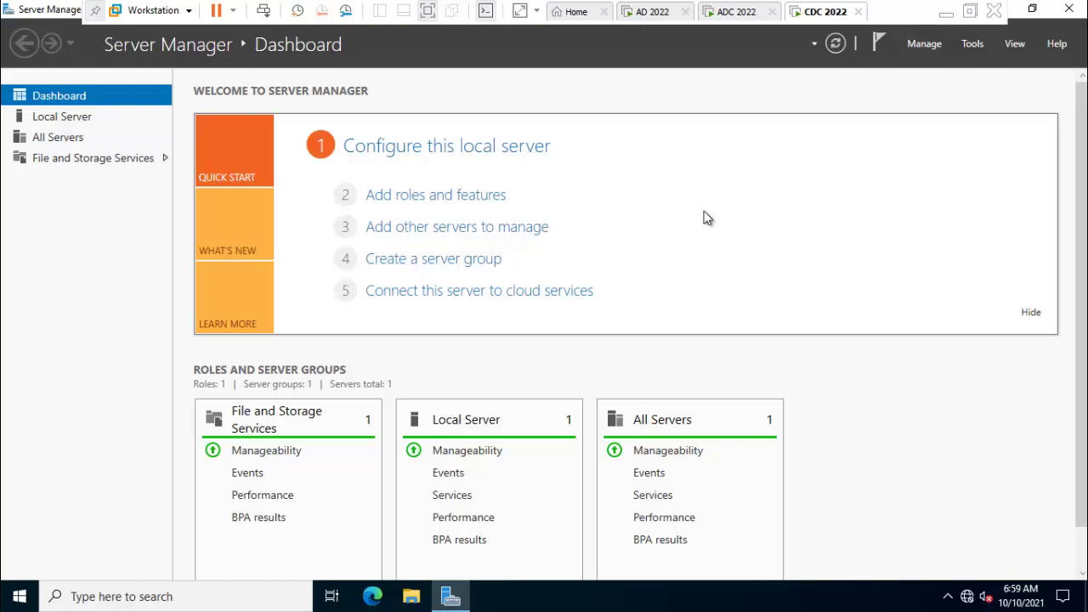
Launch Add Roles and Features with role-based installation targeting this server.
click(410, 209)
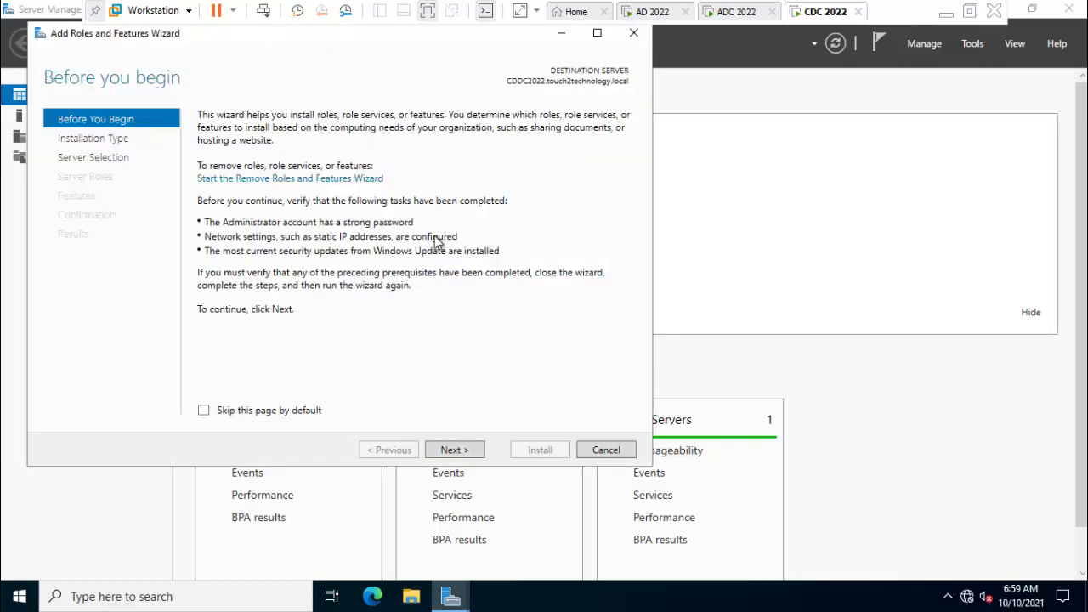
click(455, 450)
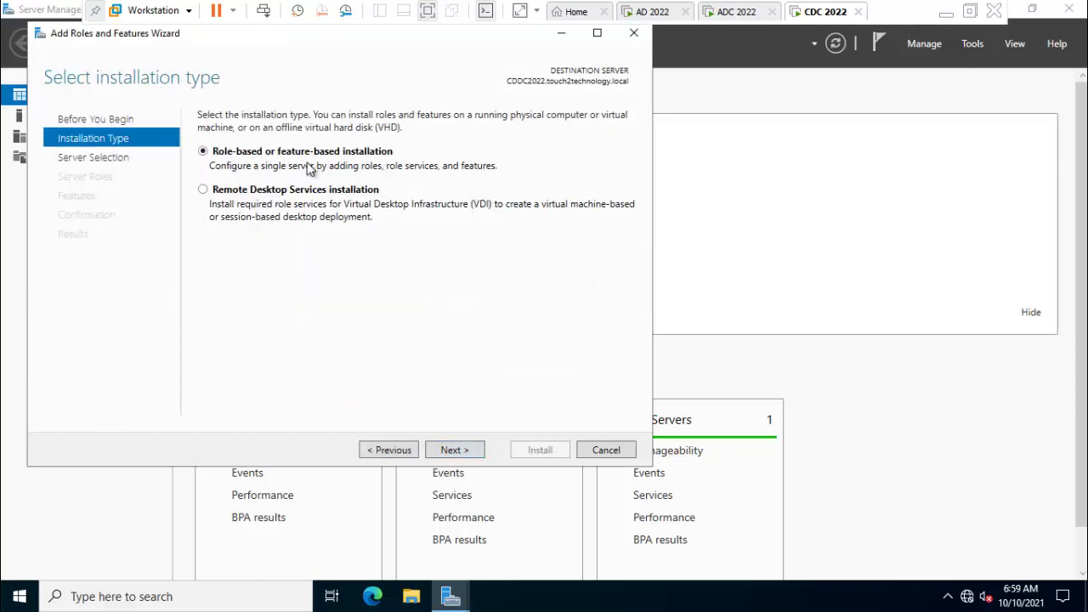
click(457, 451)
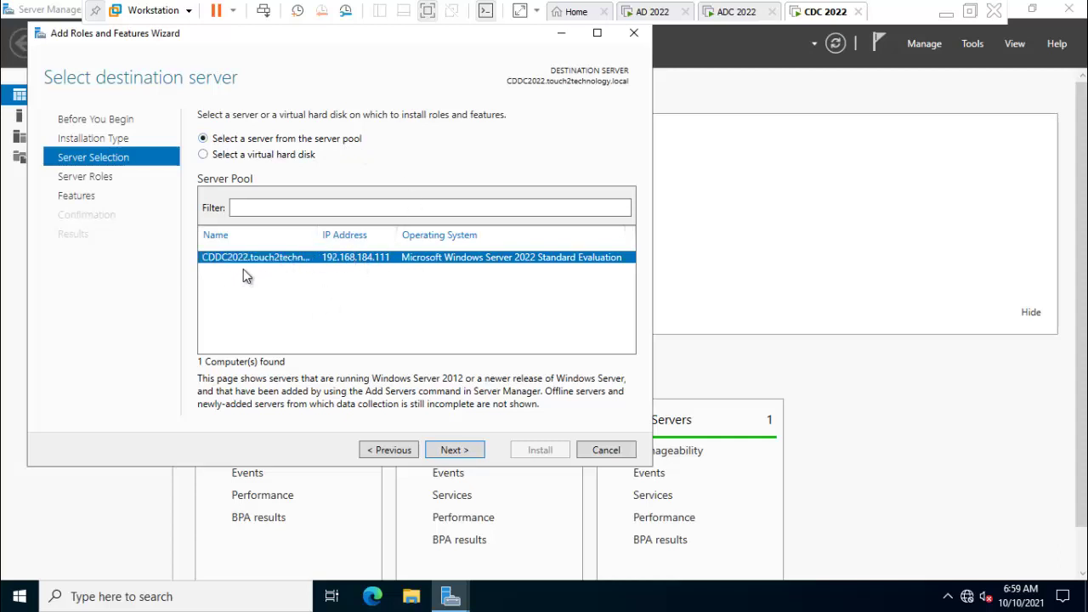
click(467, 457)
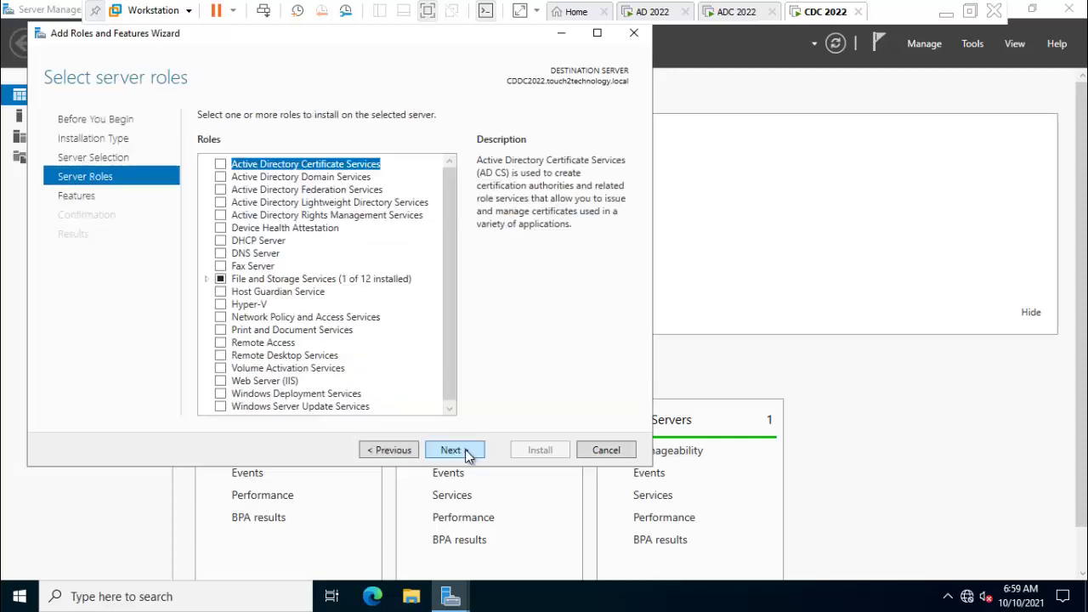
Add the Active Directory Domain Services role with its management features and install it.
click(222, 179)
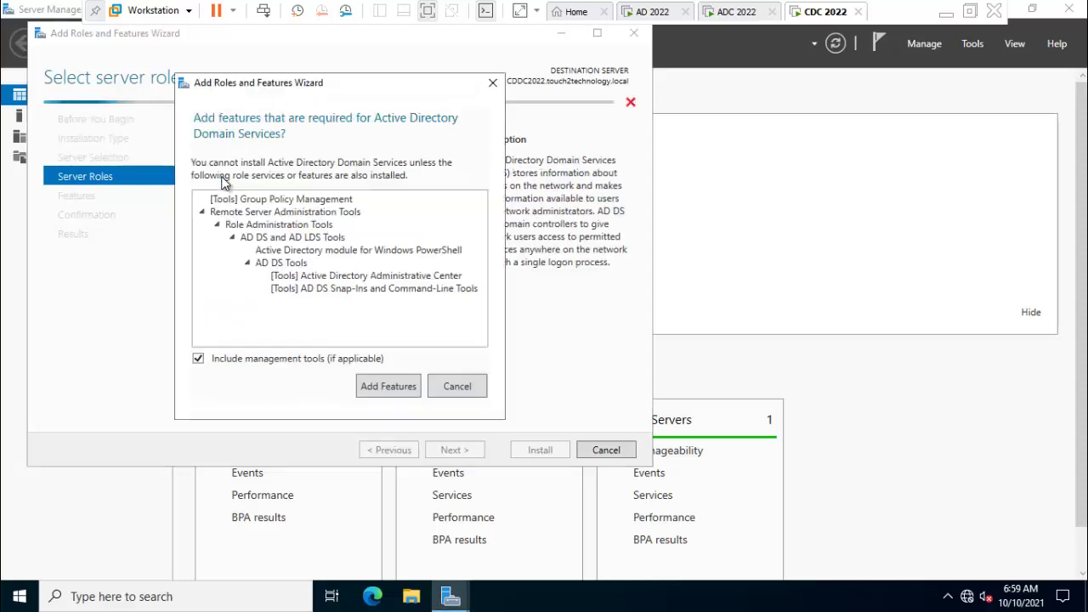
click(389, 384)
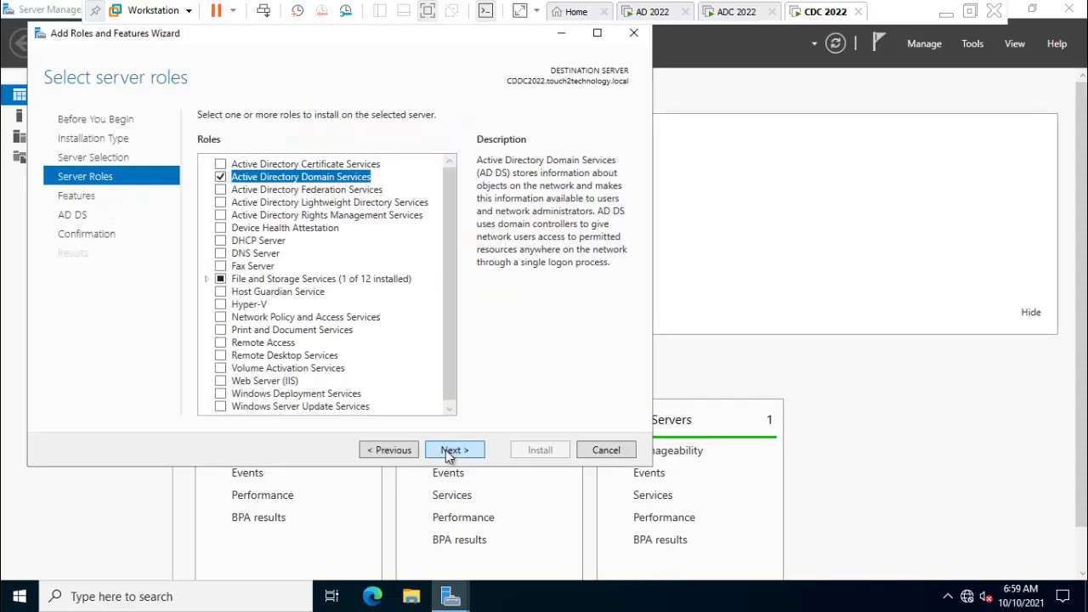
click(451, 449)
scroll(417, 334, down, 10)
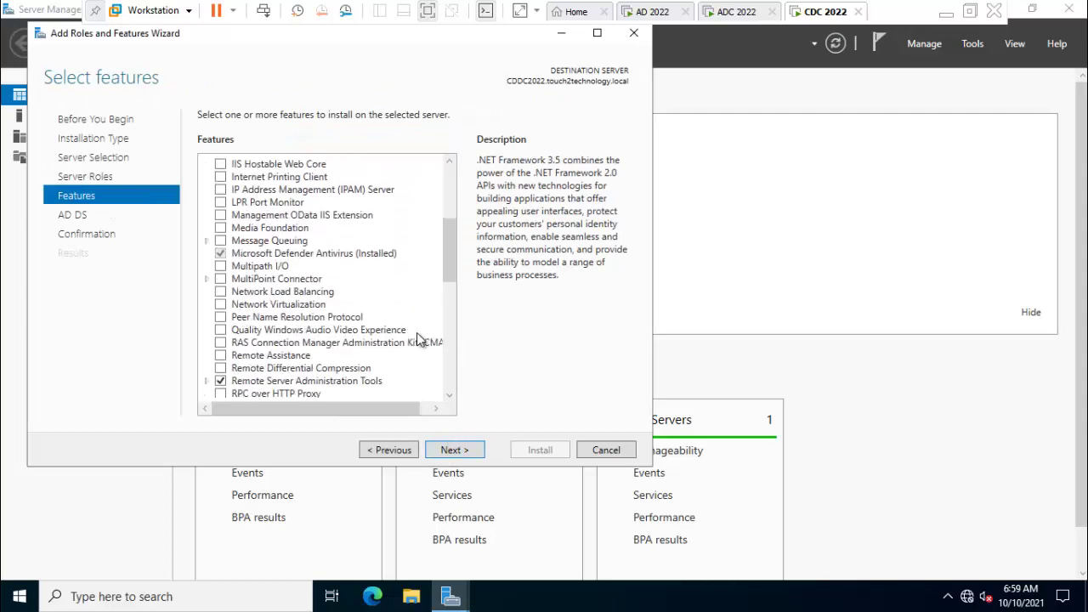
click(455, 450)
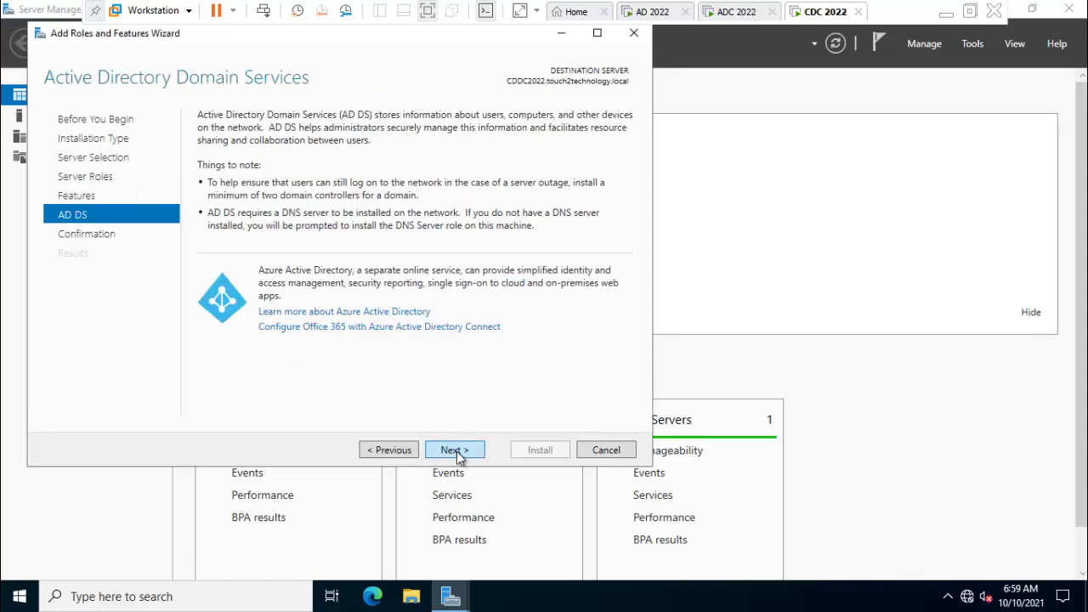
click(455, 451)
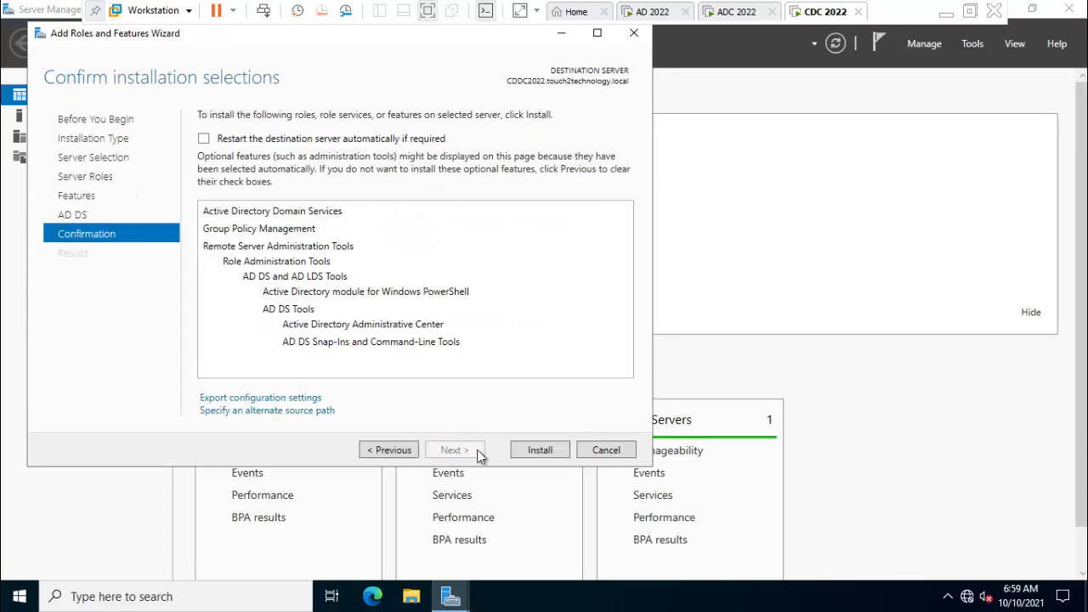
click(539, 450)
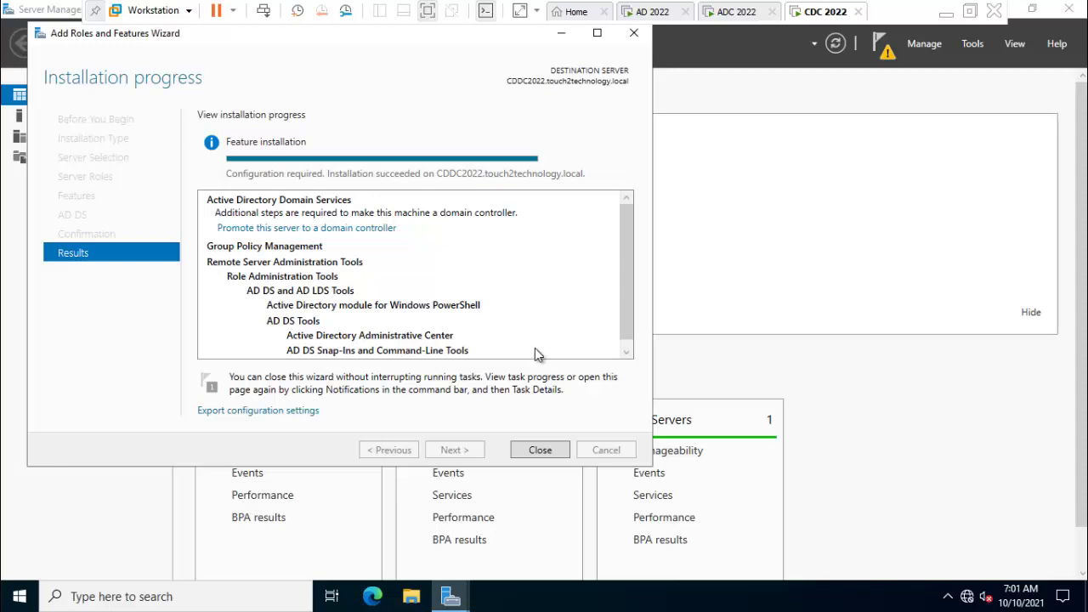
Close the finished wizard and choose 'Promote this server to a domain controller' from notifications.
click(540, 450)
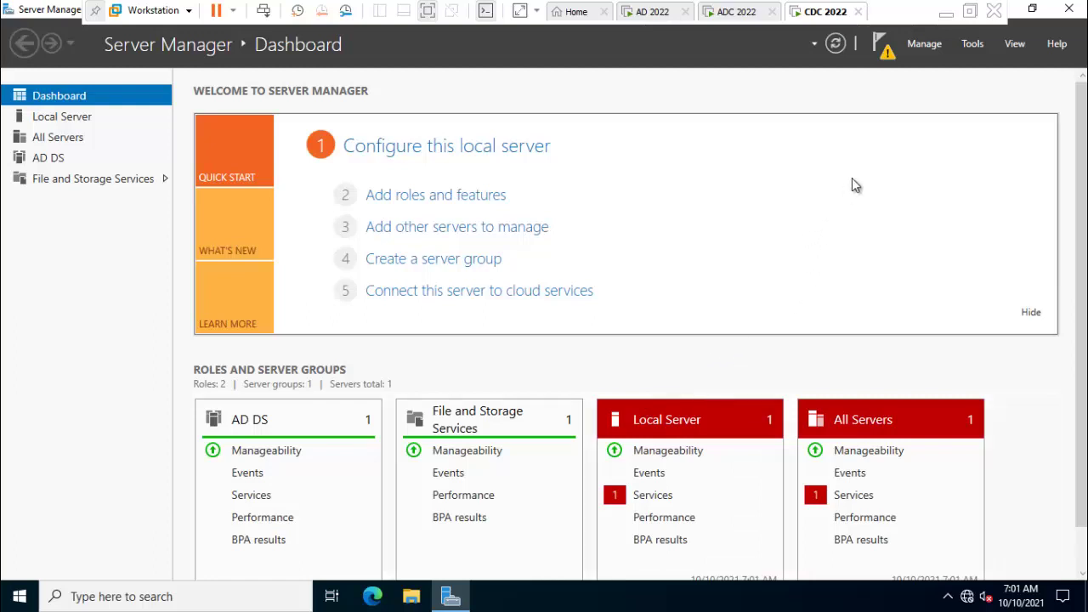
click(889, 53)
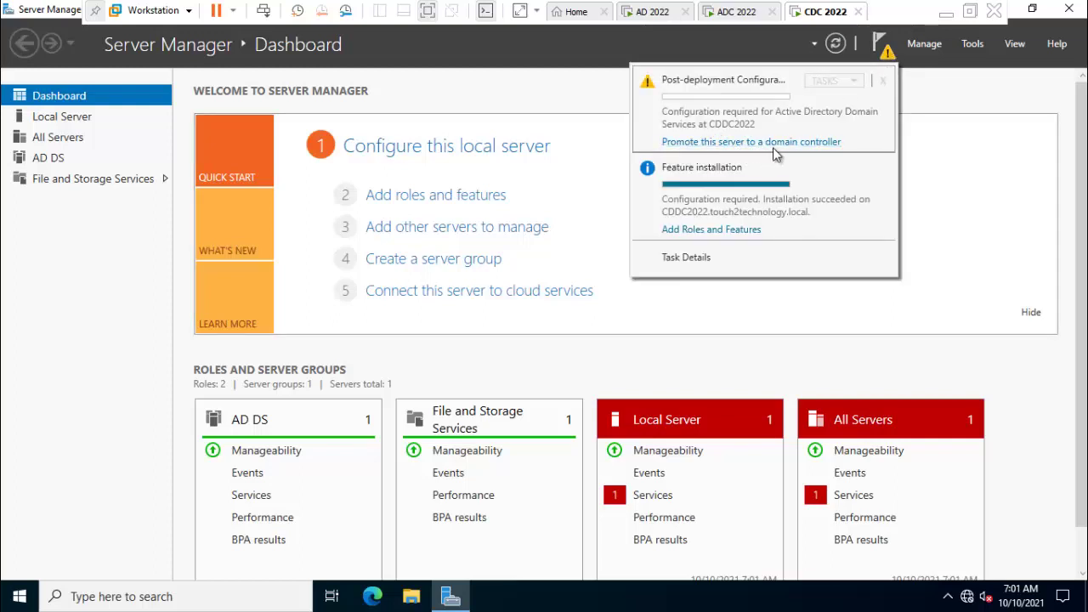
click(773, 144)
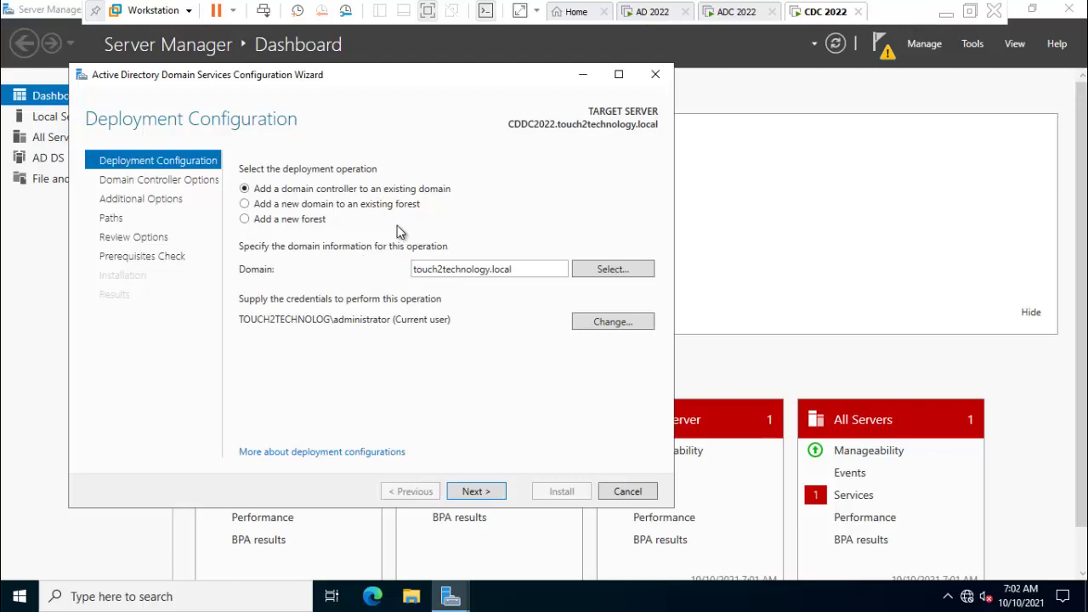
Add a new child domain named BOKARO to the existing forest and continue.
click(292, 208)
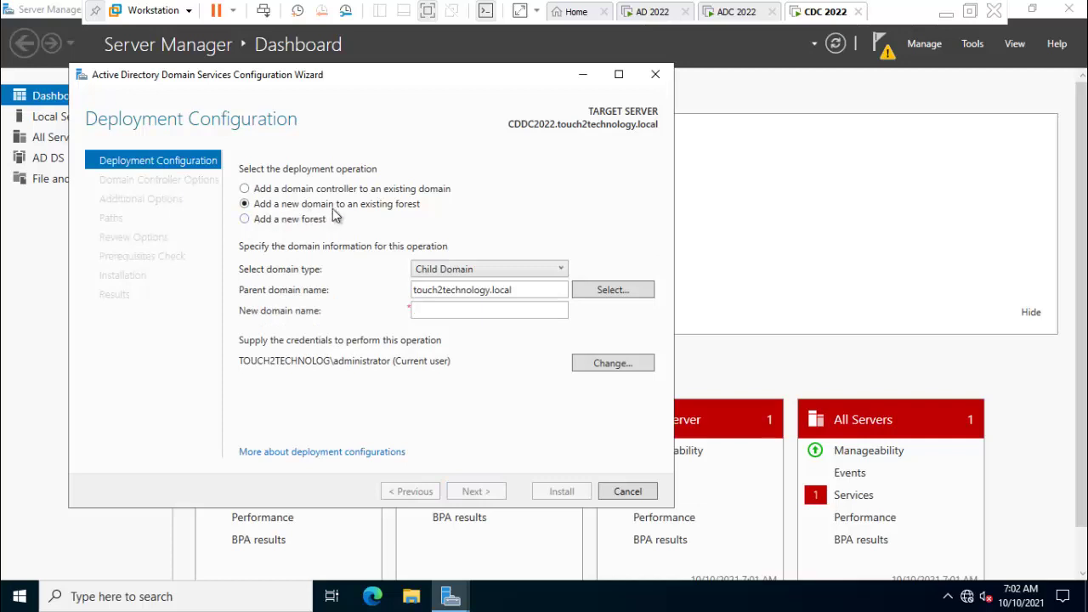
click(440, 313)
text(BOKARO)
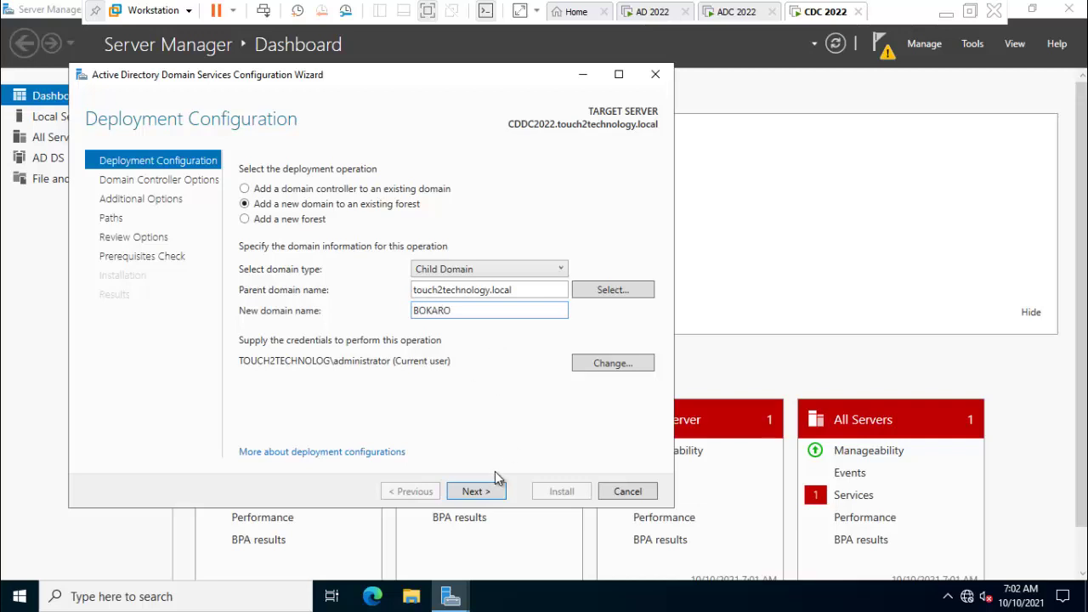
click(476, 493)
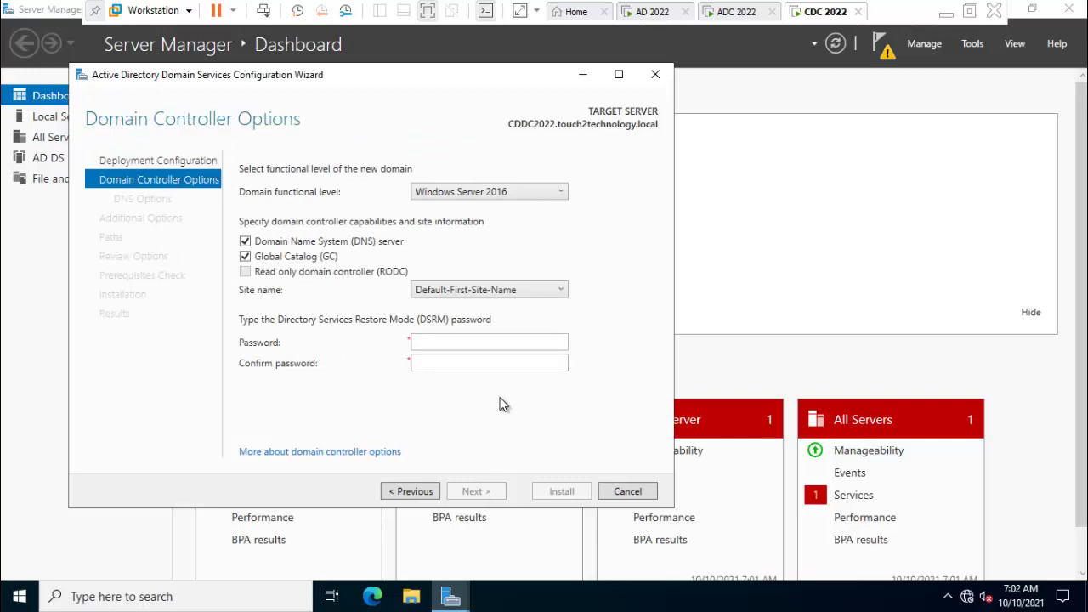
Enter and confirm the Directory Services Restore Mode password.
click(468, 347)
text(•••••)
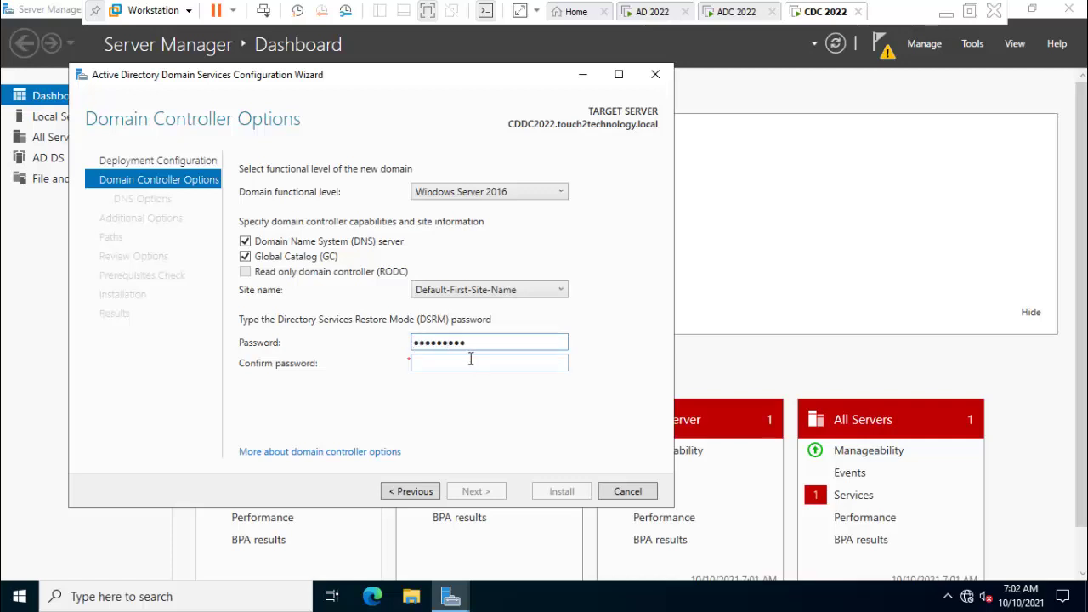
click(472, 364)
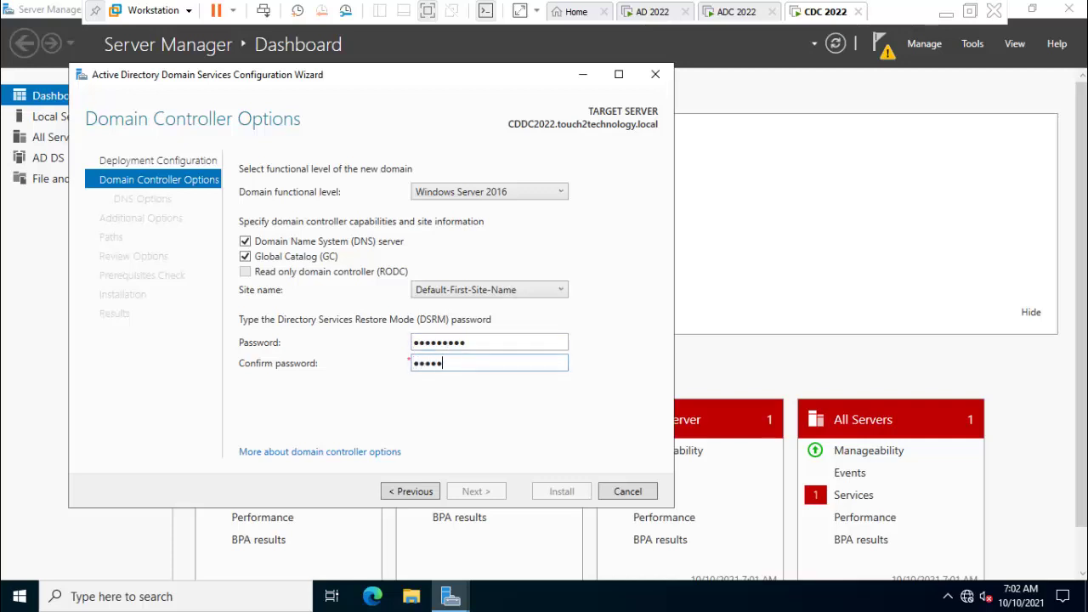
text(•••••••••)
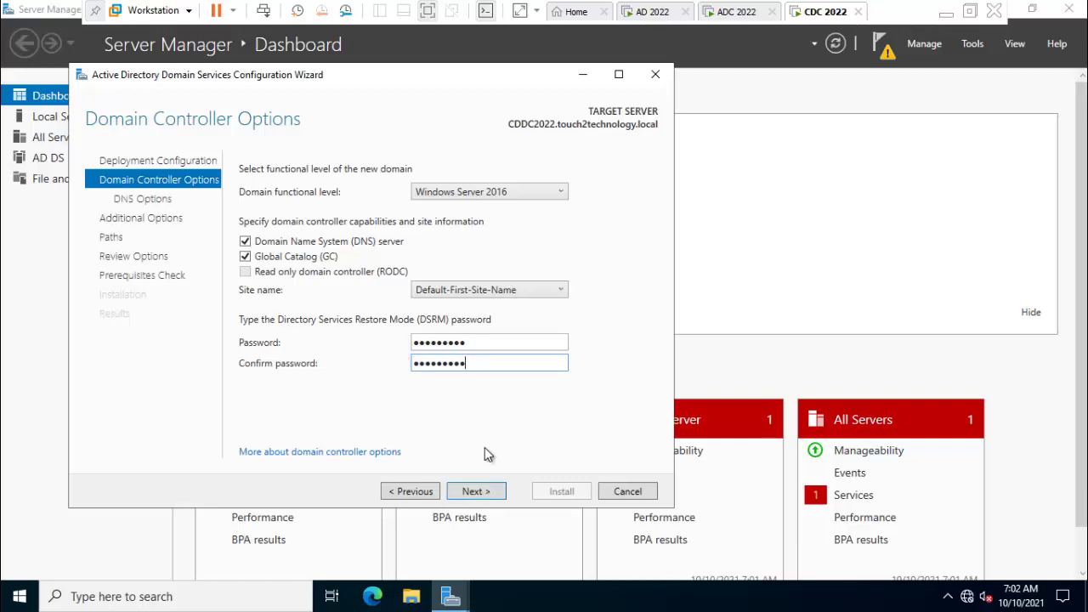
click(479, 490)
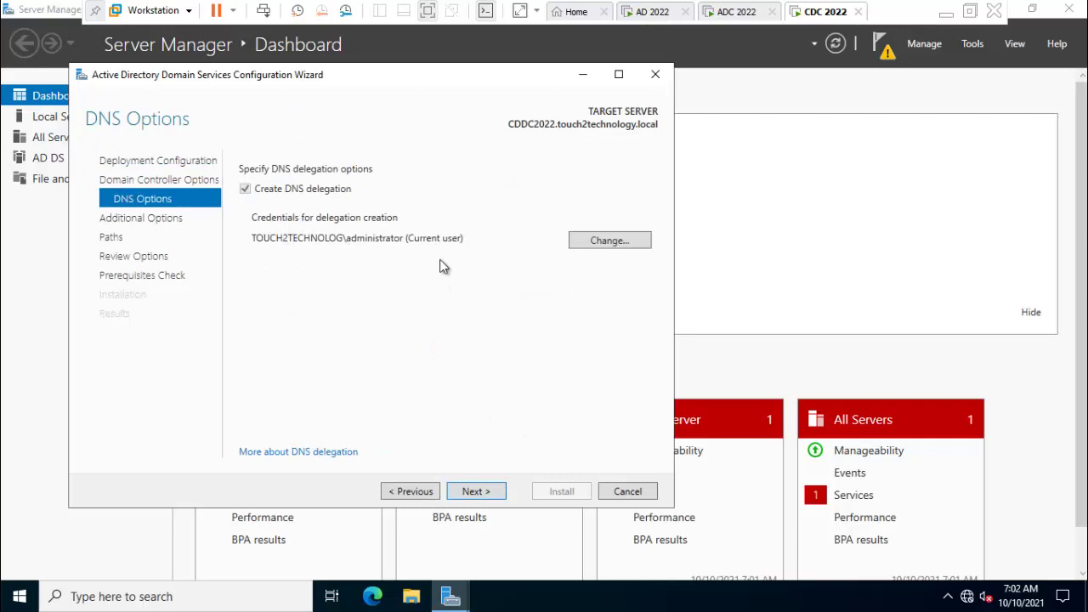
Keep default DNS options, NetBIOS name BOKARO, and the C:\Windows\NTDS and SYSVOL paths.
click(477, 493)
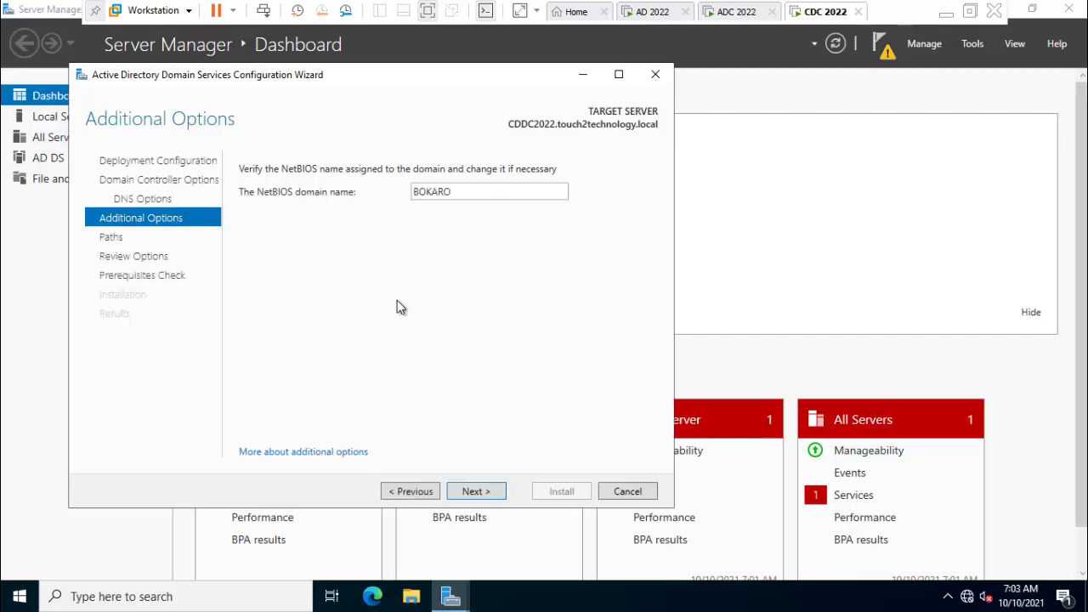
click(477, 495)
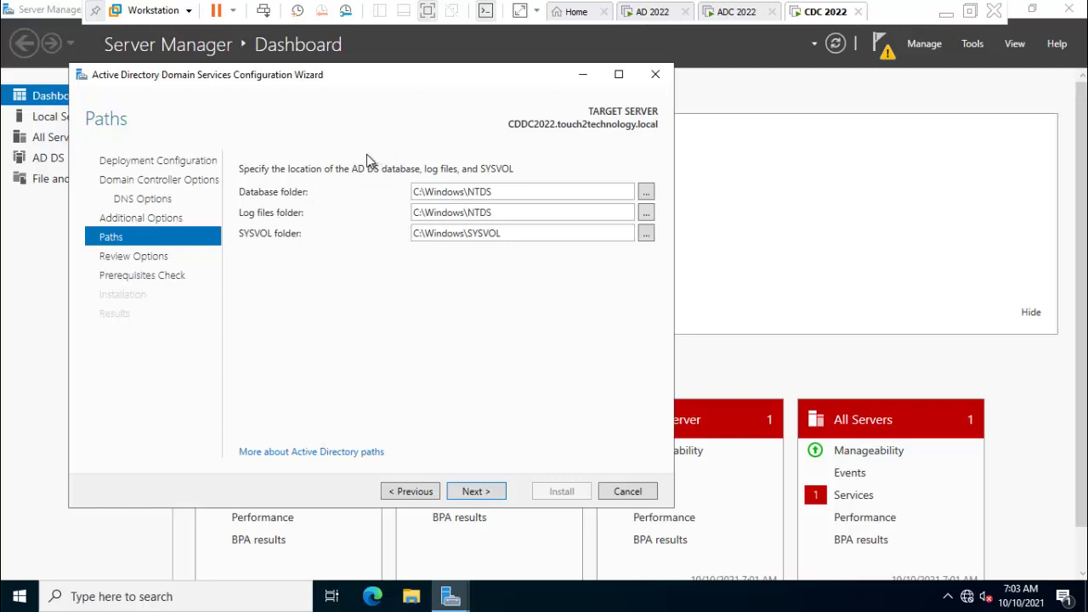
click(648, 192)
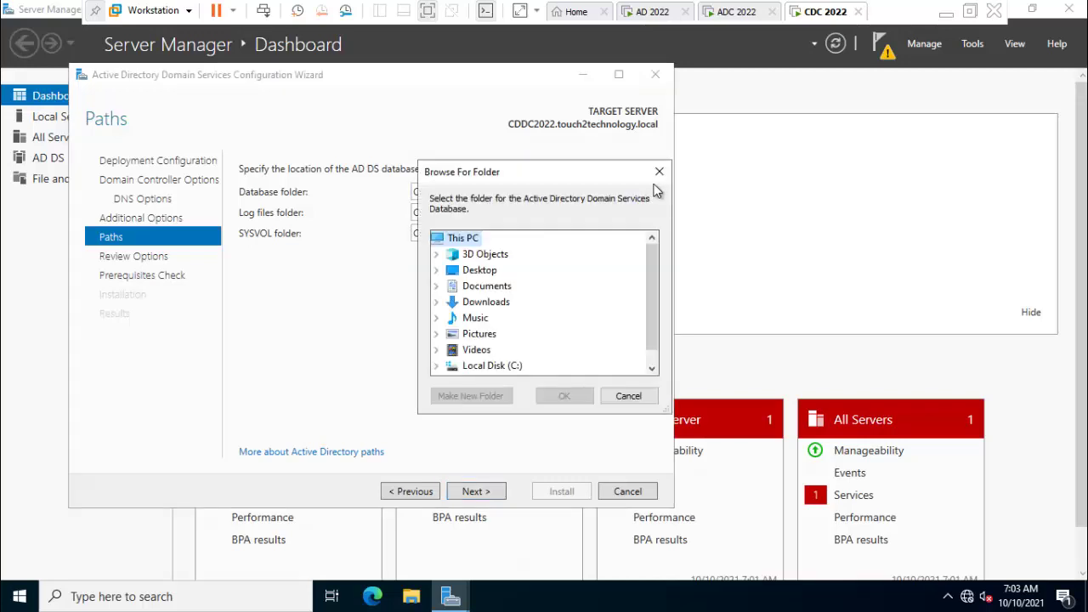
click(658, 173)
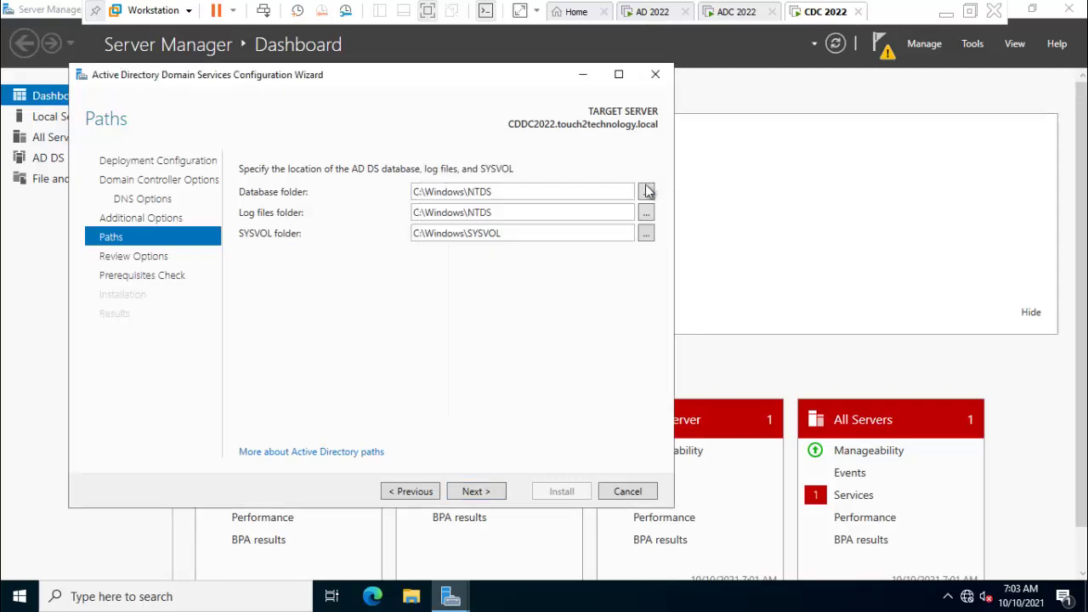
Move past Paths and Review Options, pass the prerequisites check, and start the domain controller installation.
click(474, 492)
scroll(456, 351, down, 3)
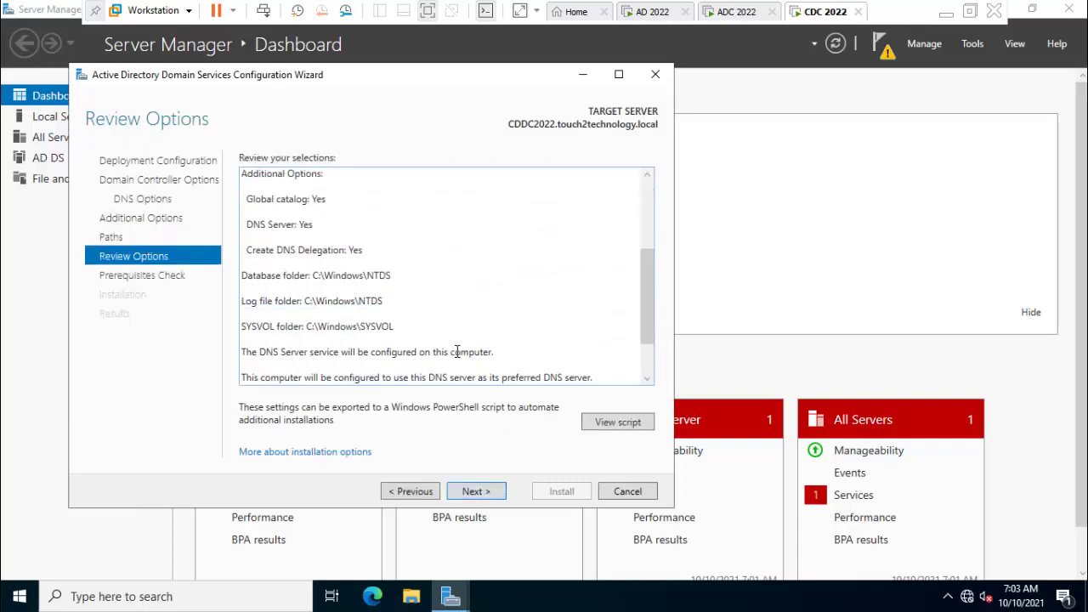
scroll(456, 351, down, 3)
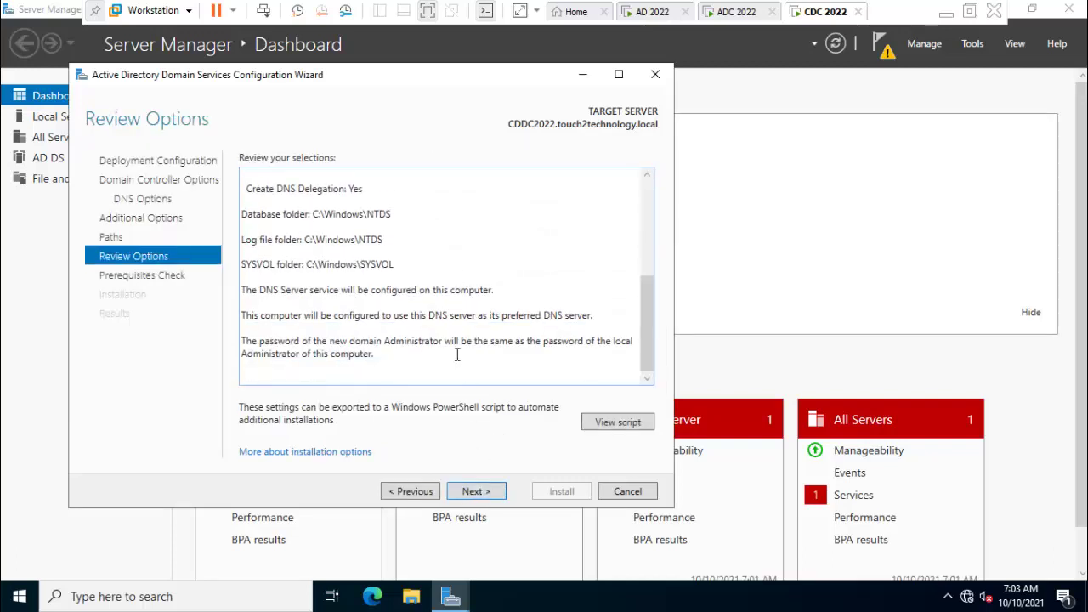
click(477, 491)
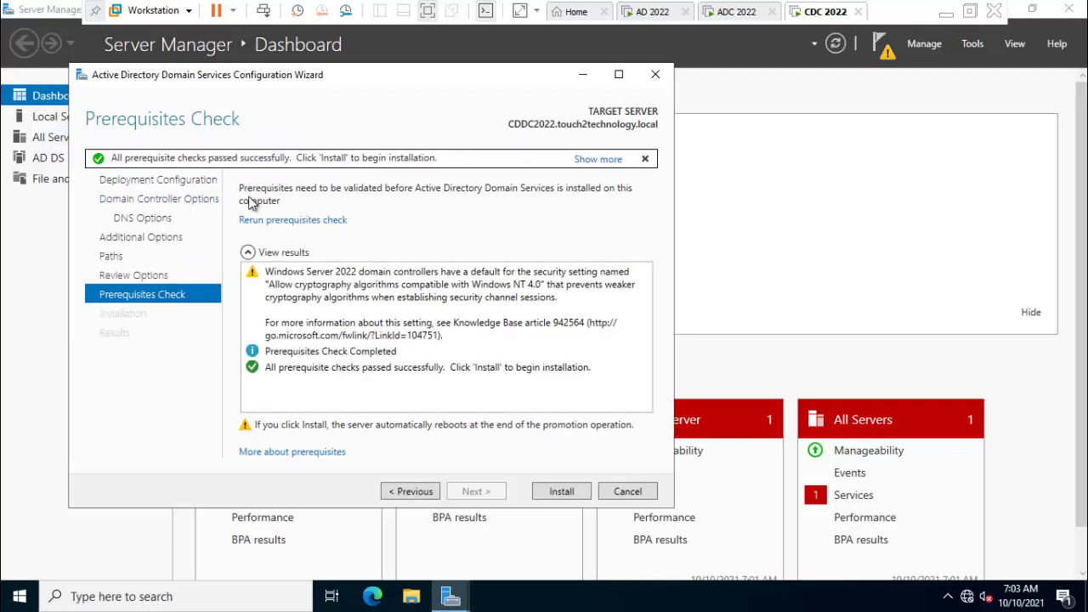
click(560, 493)
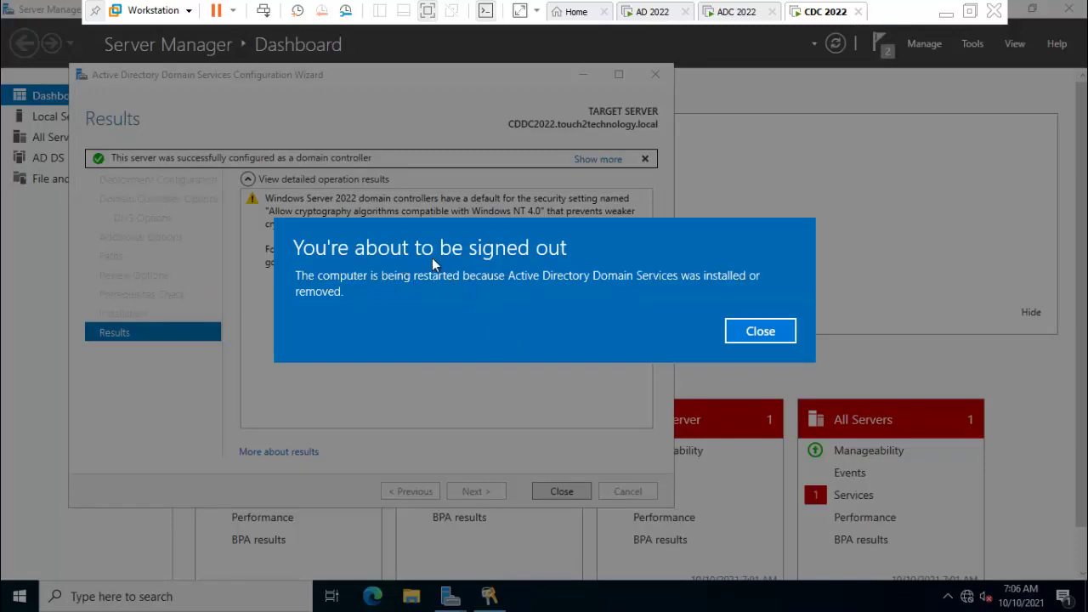
Dismiss the sign-out notice and, after the reboot, sign in with the domain administrator password.
click(788, 335)
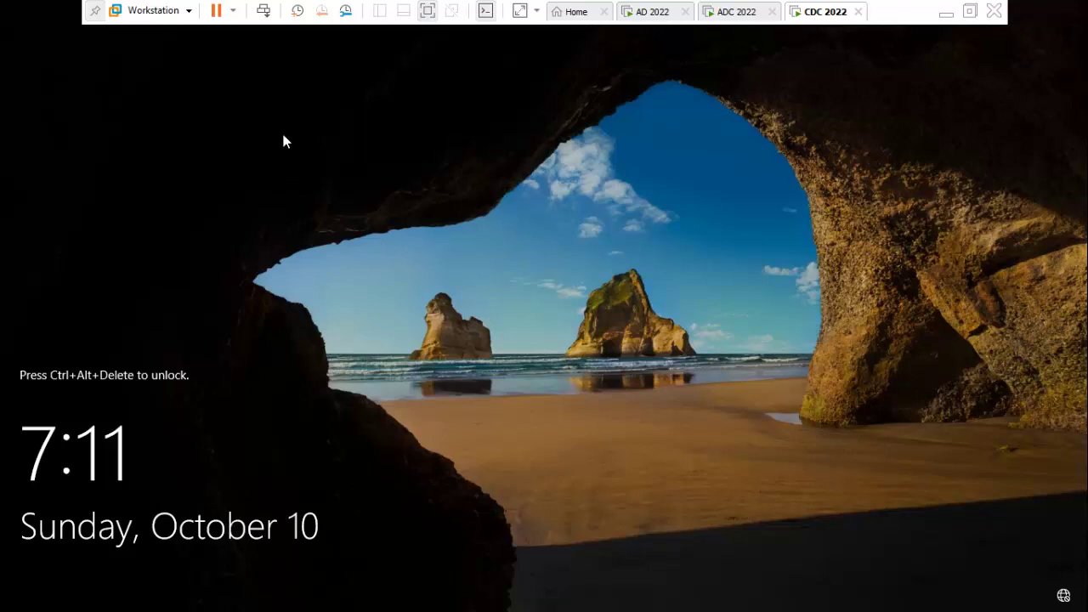
click(265, 13)
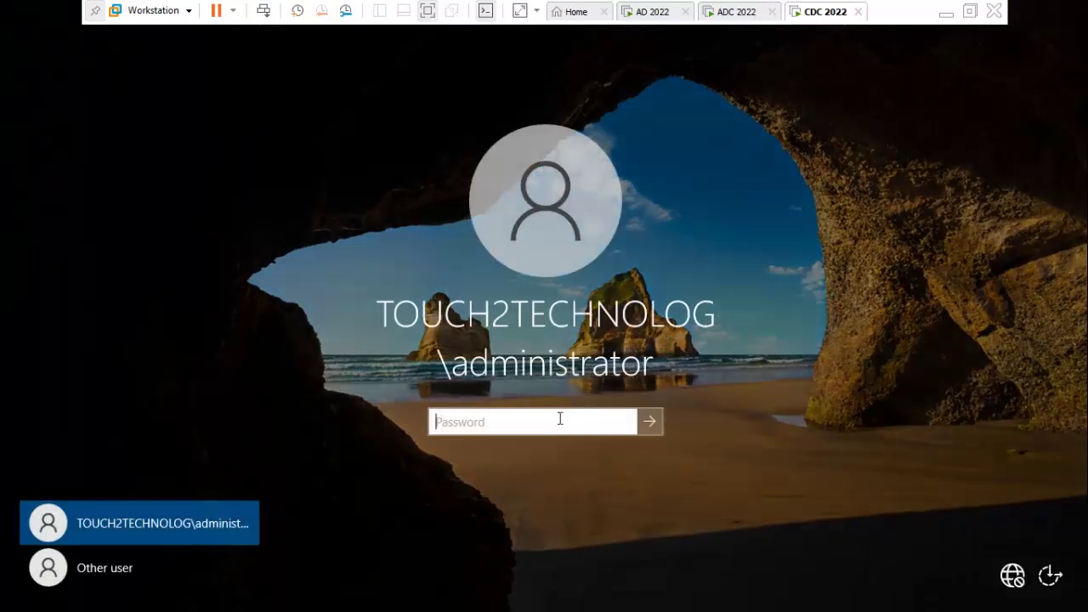
text(***)
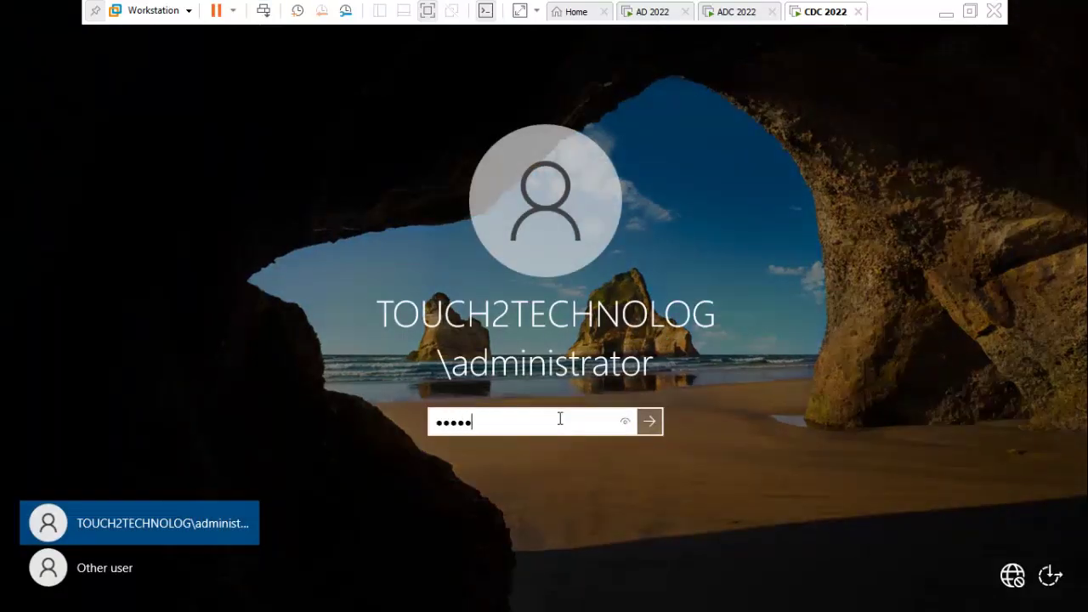
key(Return)
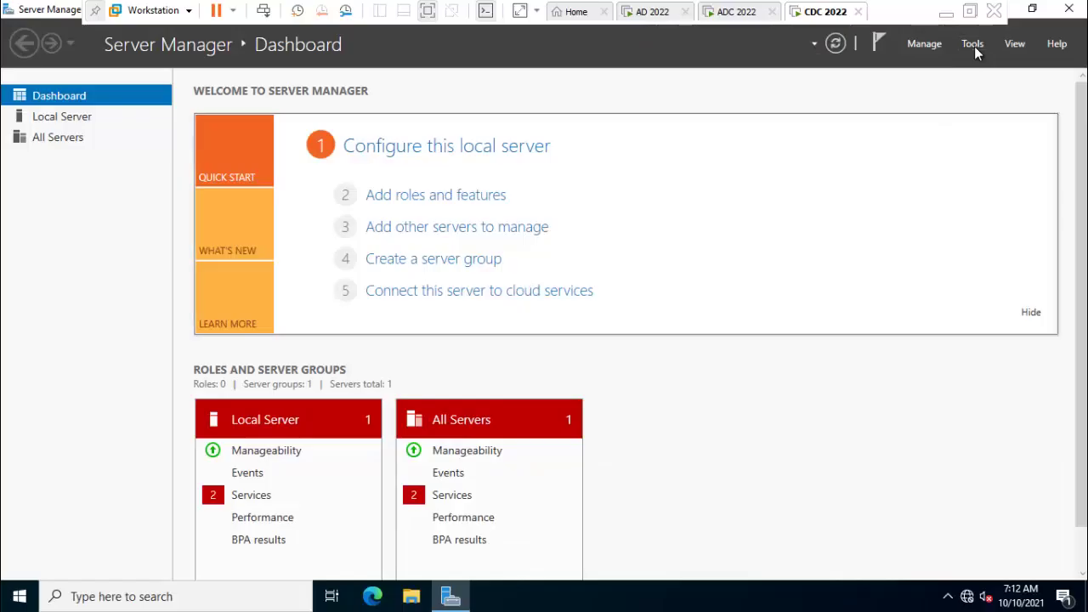
Launch Active Directory Users and Computers maximized and expand BOKARO.touch2technology.local to show its containers.
click(972, 44)
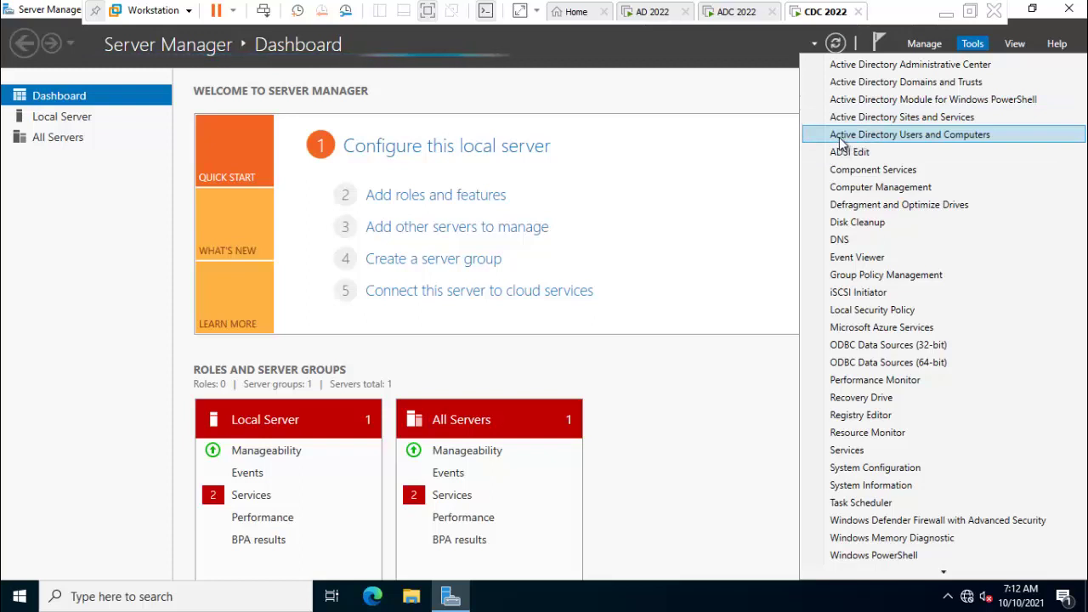
click(924, 139)
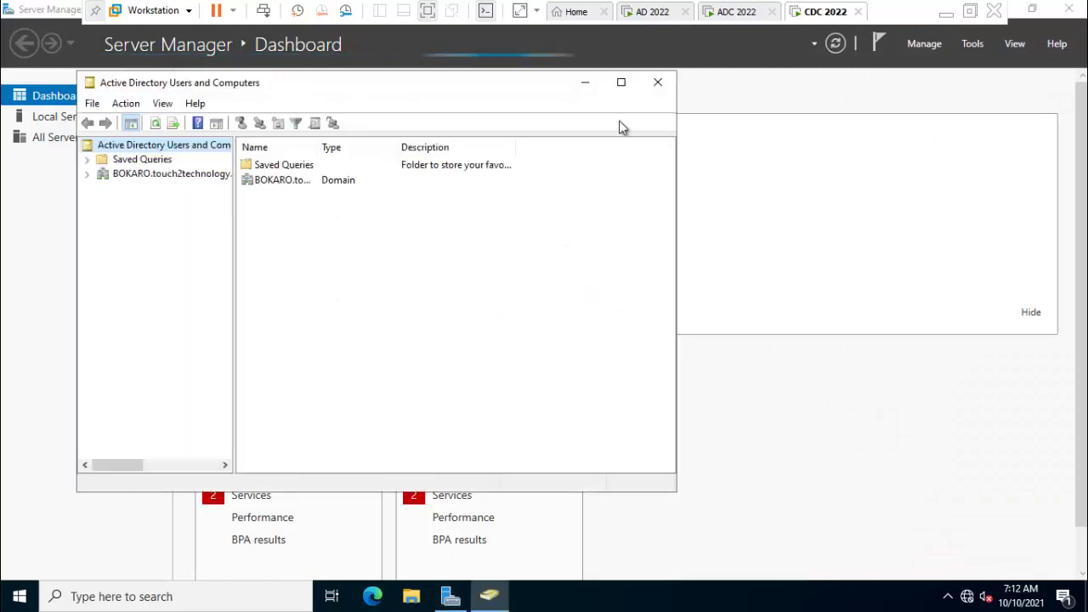
click(622, 82)
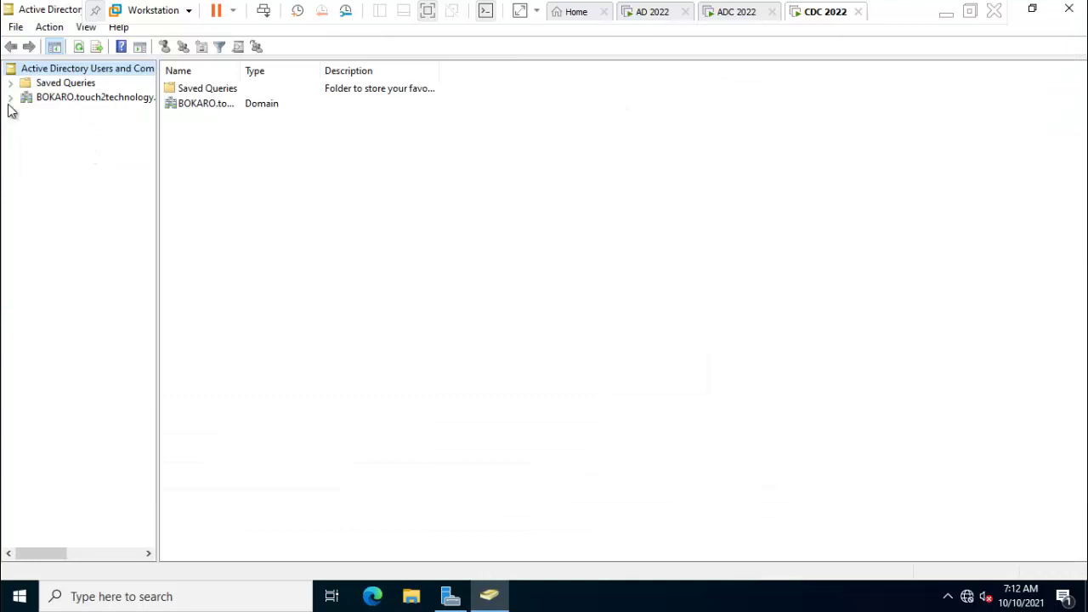
click(10, 98)
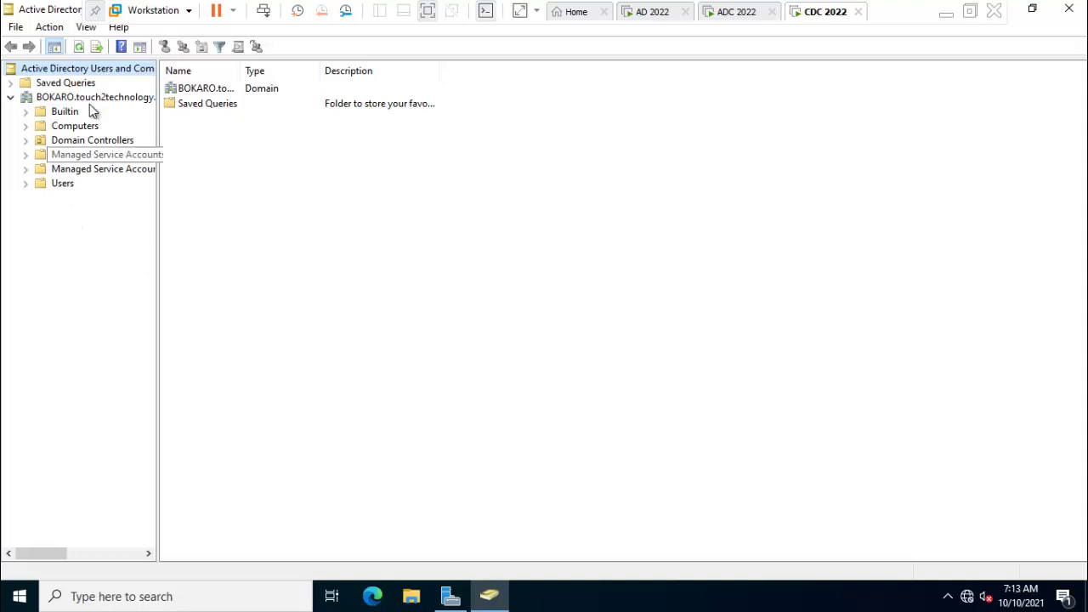
Start a new user in BOKARO's Users container with first name and logon name touch2technology.
right_click(68, 189)
mouse_move(143, 242)
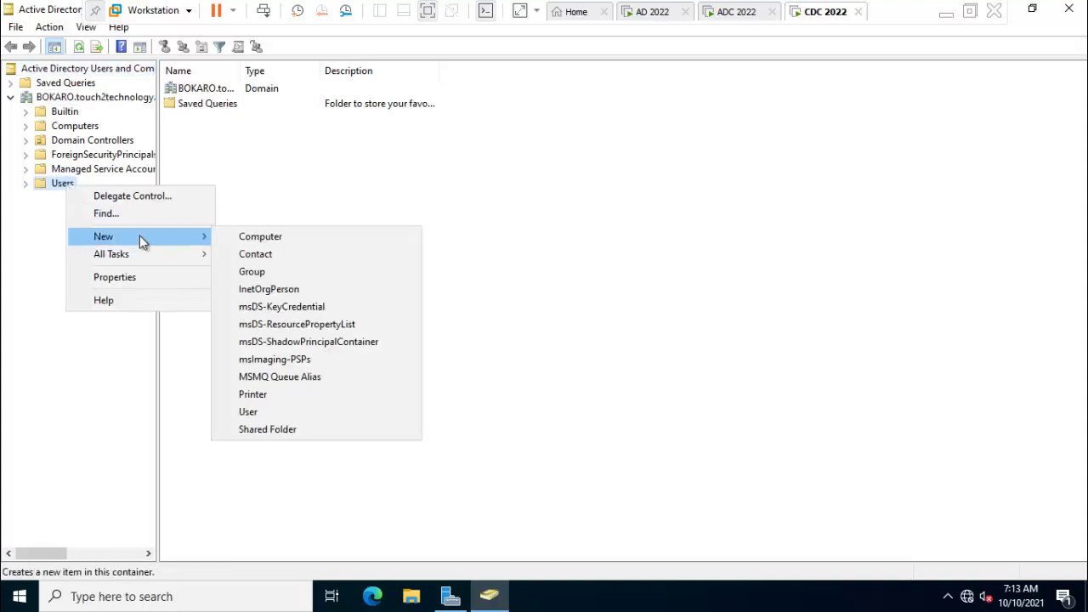
click(264, 413)
text(touch2tec)
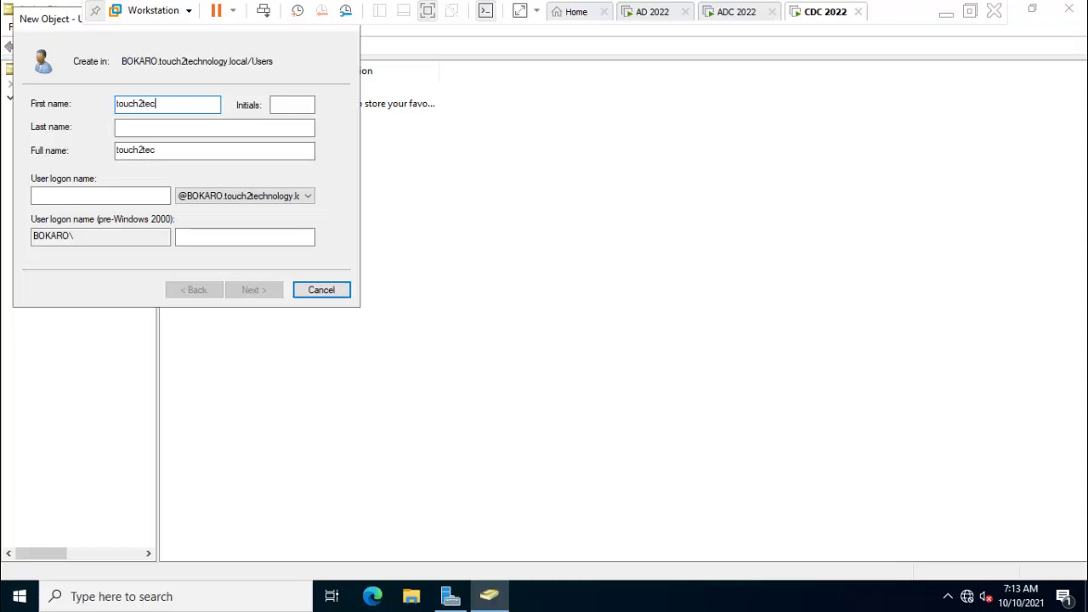
text(hnology)
key(ctrl+a)
key(ctrl+c)
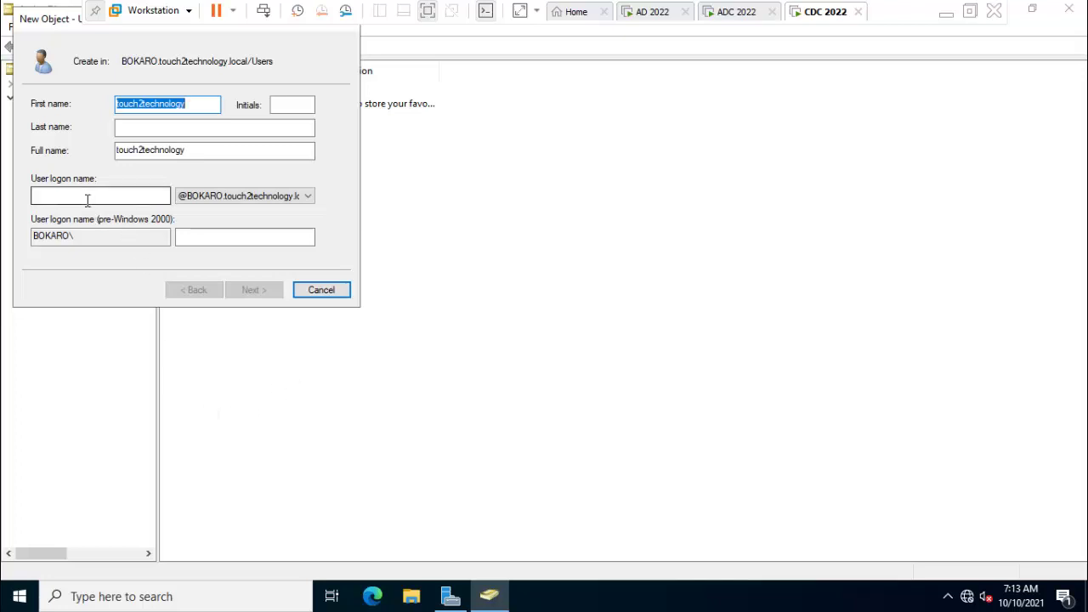
click(86, 200)
key(ctrl+v)
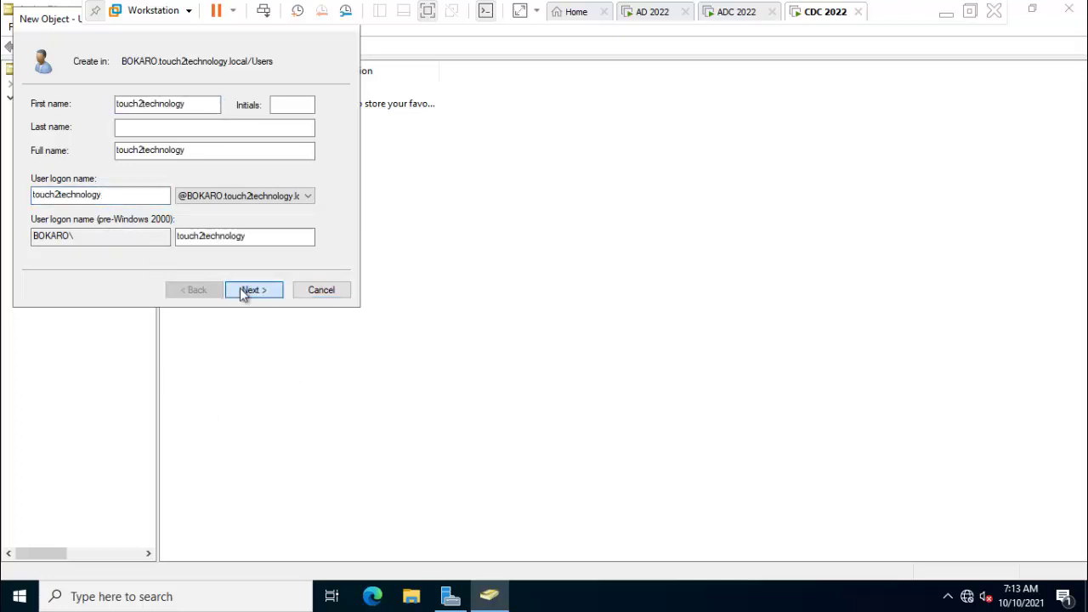
click(246, 291)
Disable must-change-password-at-next-logon, enter and confirm the account password, and finish creating the user.
click(116, 157)
click(174, 104)
text(Admin@123)
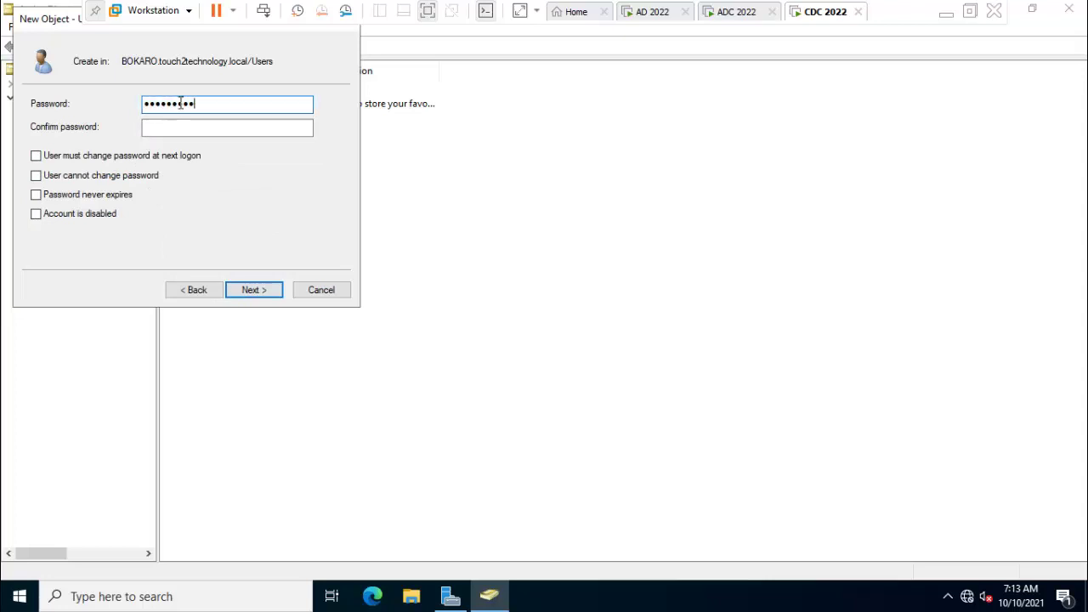
click(217, 129)
text(Admin@123)
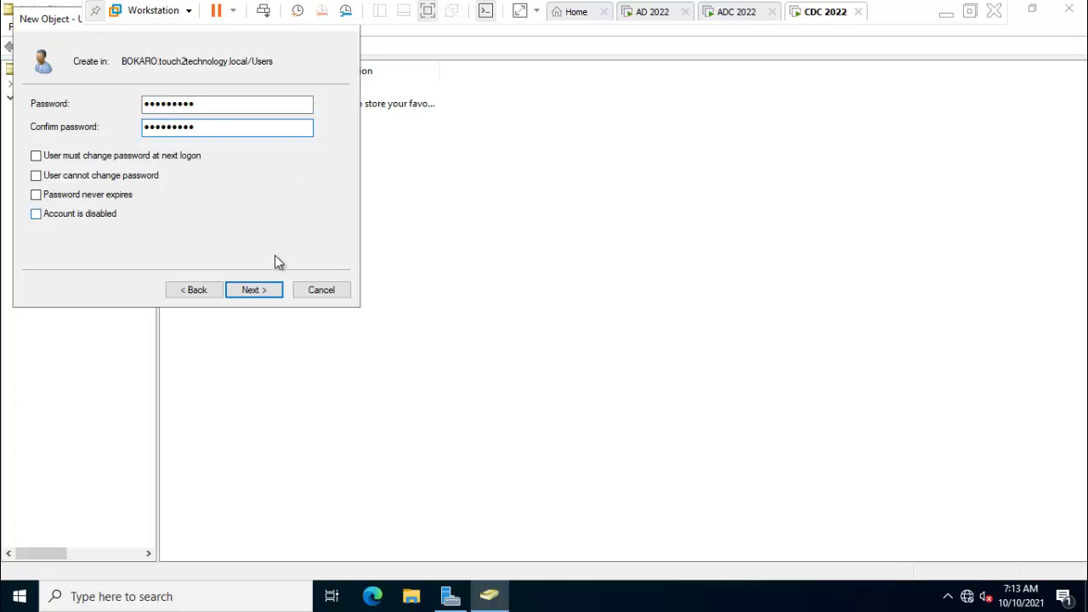
click(262, 290)
click(262, 291)
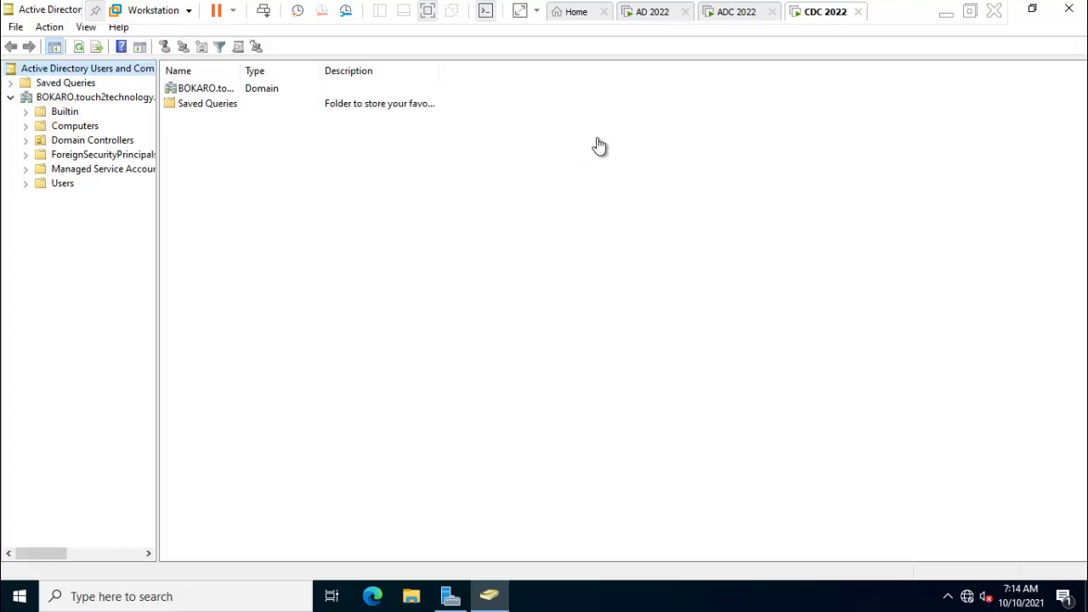
On the AD 2022 parent VM, open Active Directory Users and Computers and expand touch2technology.local.
click(651, 15)
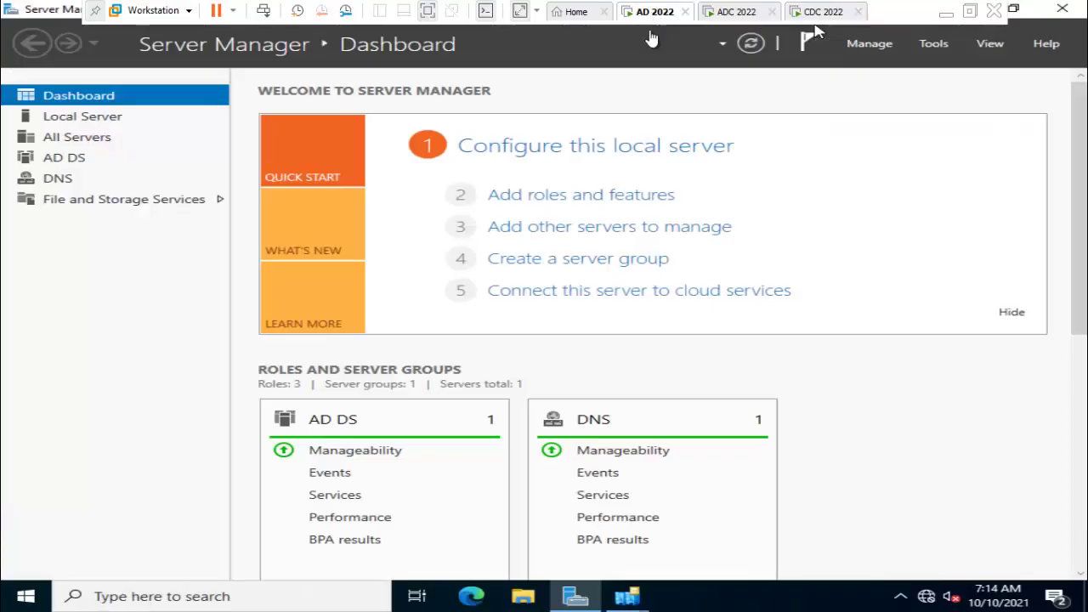
click(933, 47)
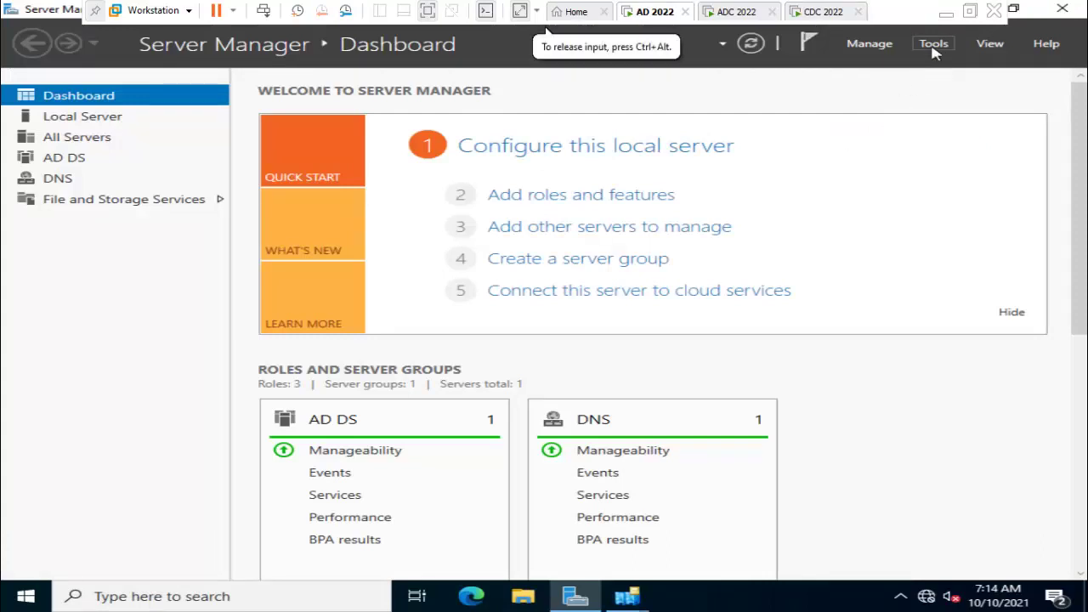
click(933, 47)
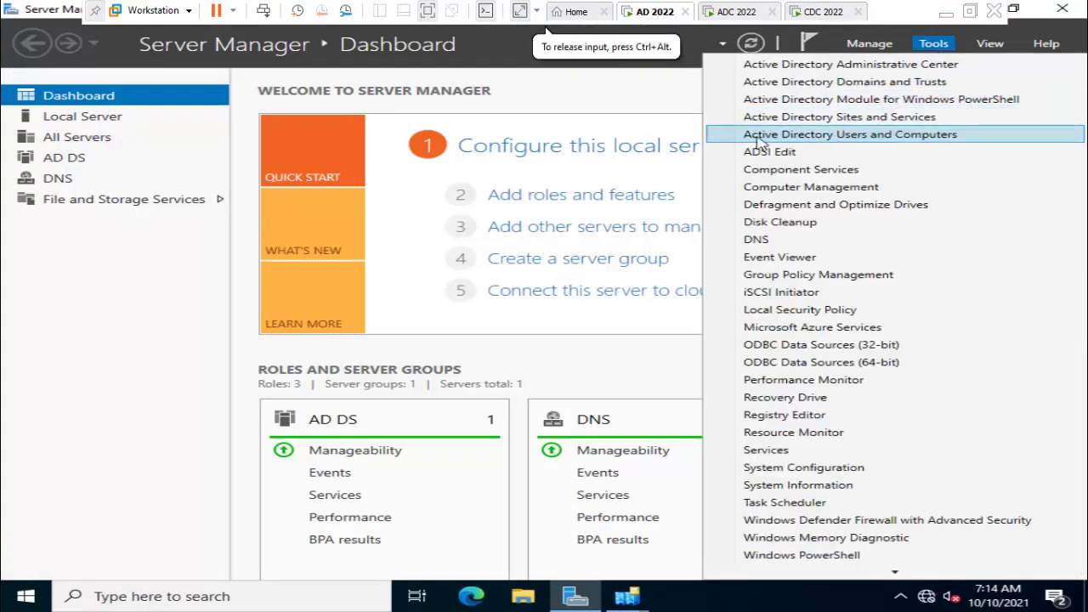
click(835, 136)
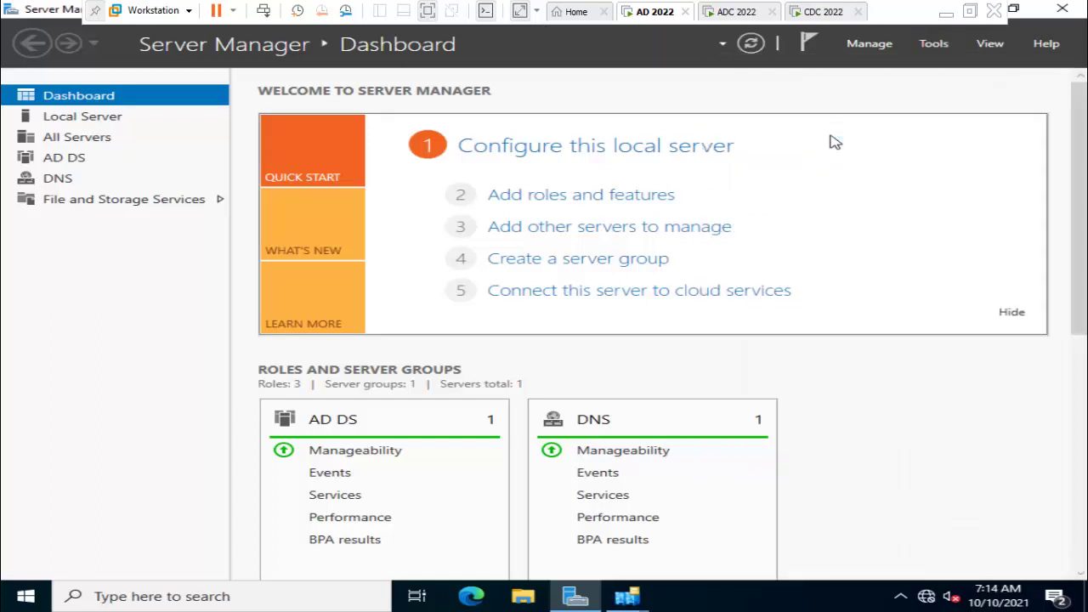
click(191, 175)
click(116, 174)
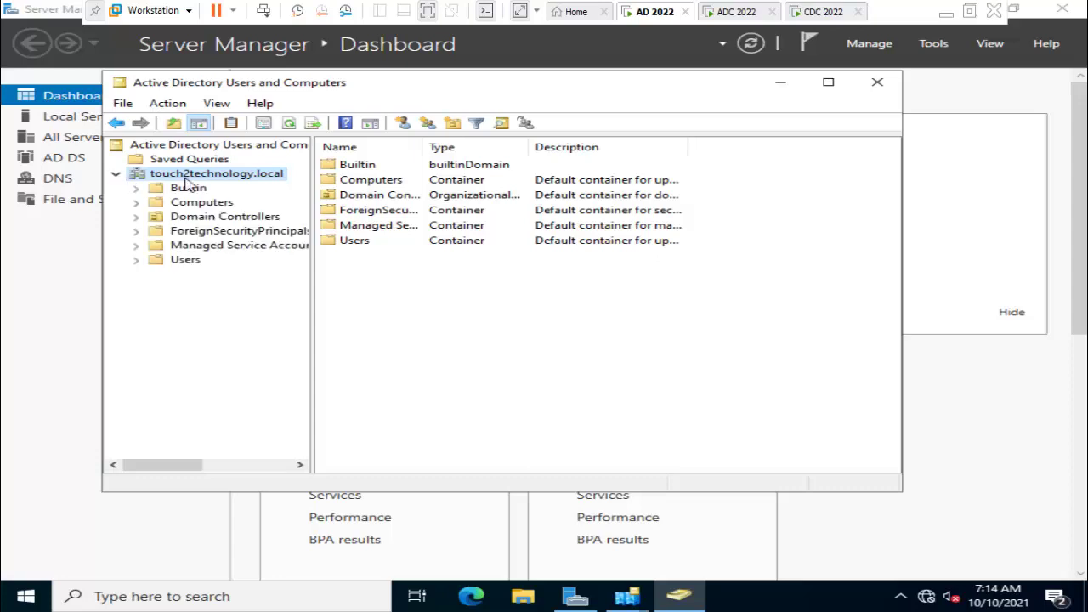
Change the console's domain to bokaro.touch2technology.local by prefixing 'bokaro.' to the domain name.
right_click(185, 178)
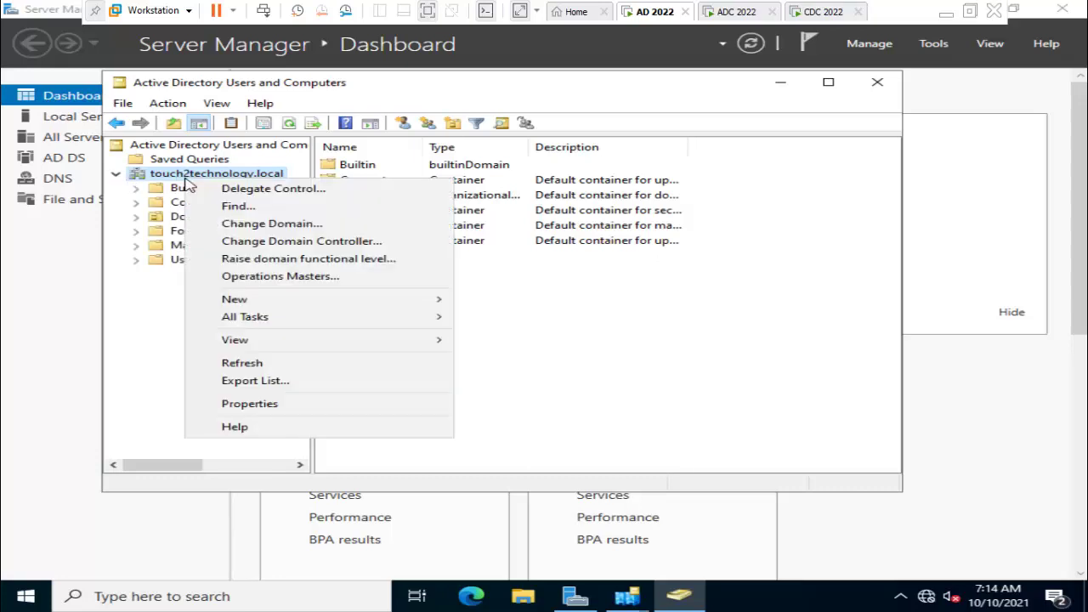
click(262, 224)
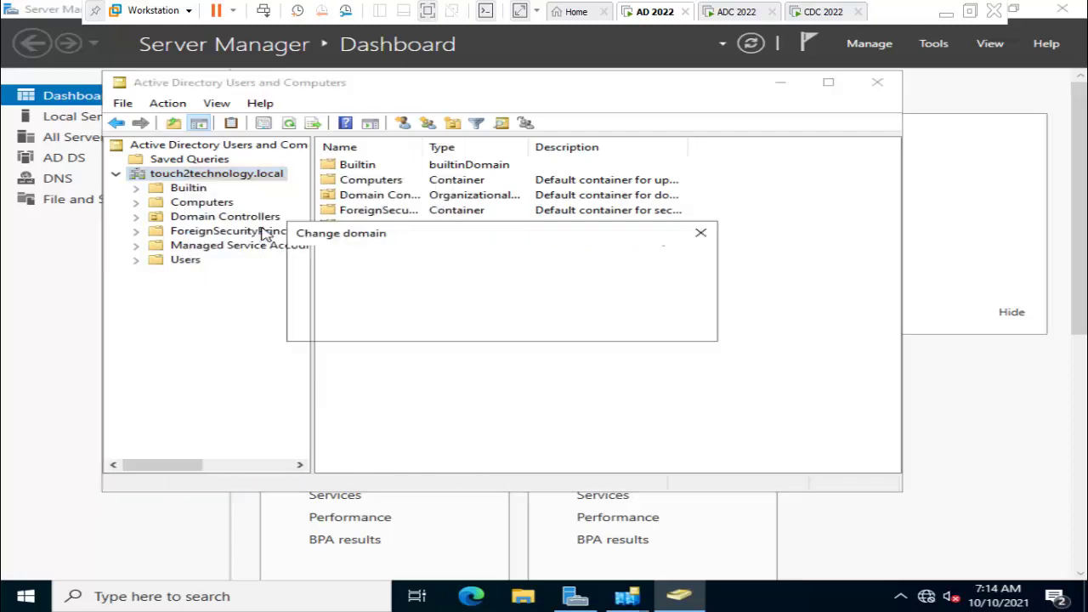
key(Home)
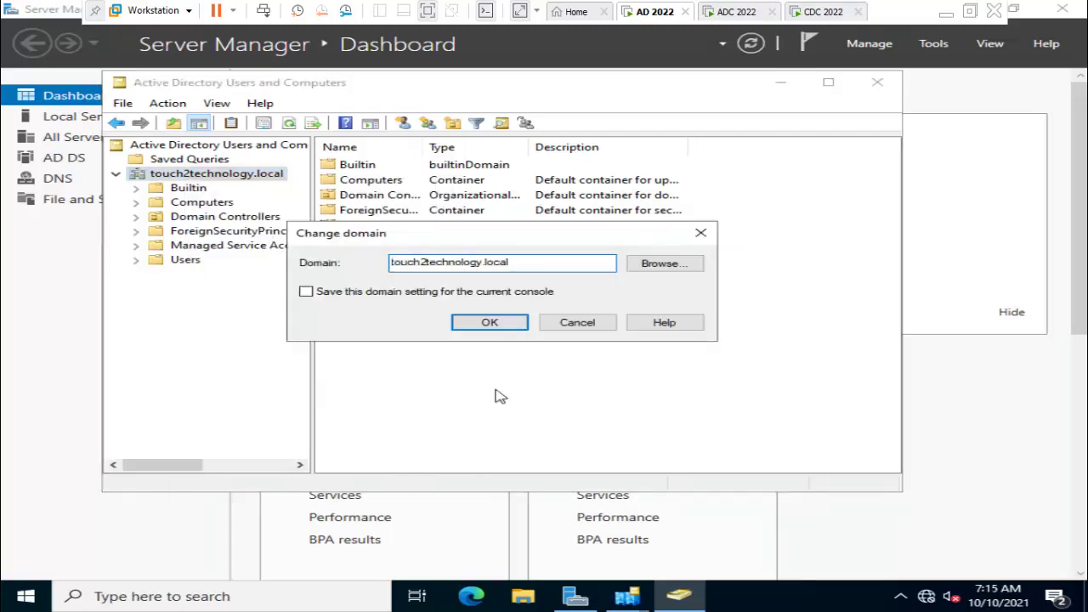
text(bokaro.)
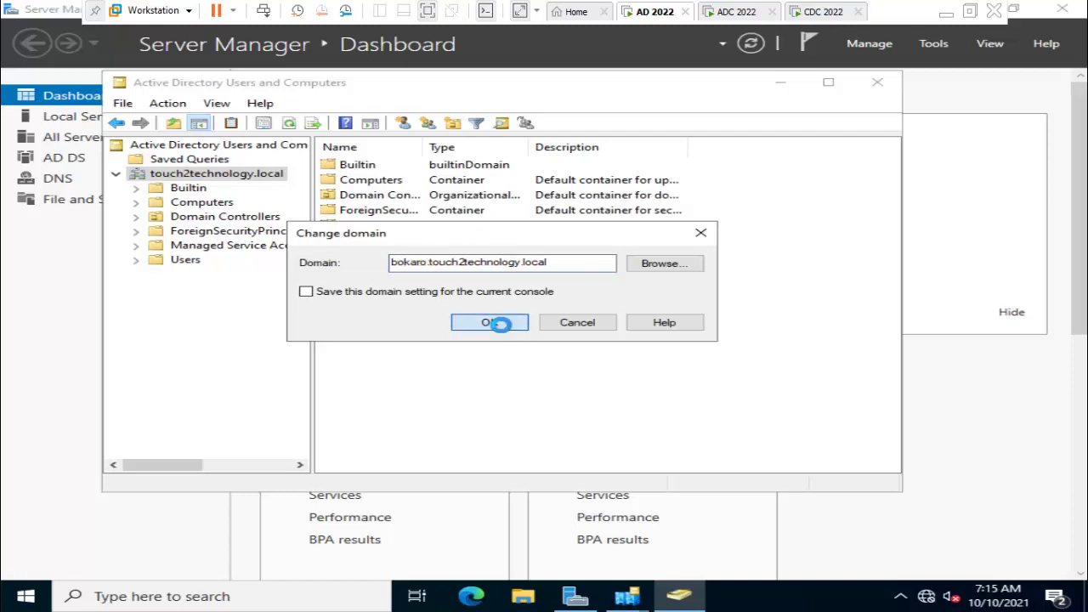
click(502, 326)
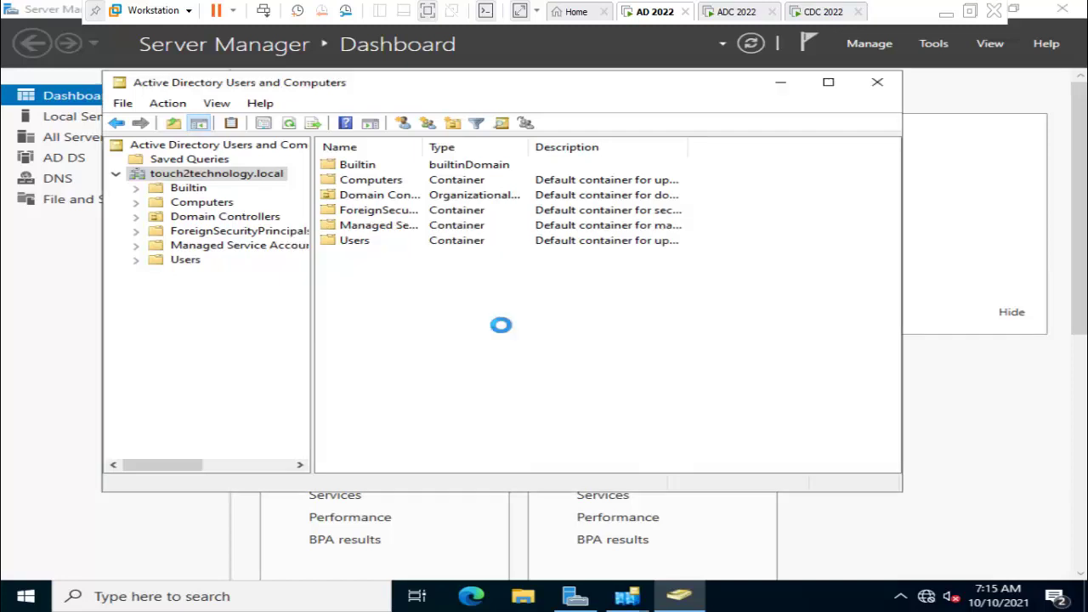
Expand BOKARO.touch2technology.local, open its Users container, and select the touch2technology user.
click(117, 175)
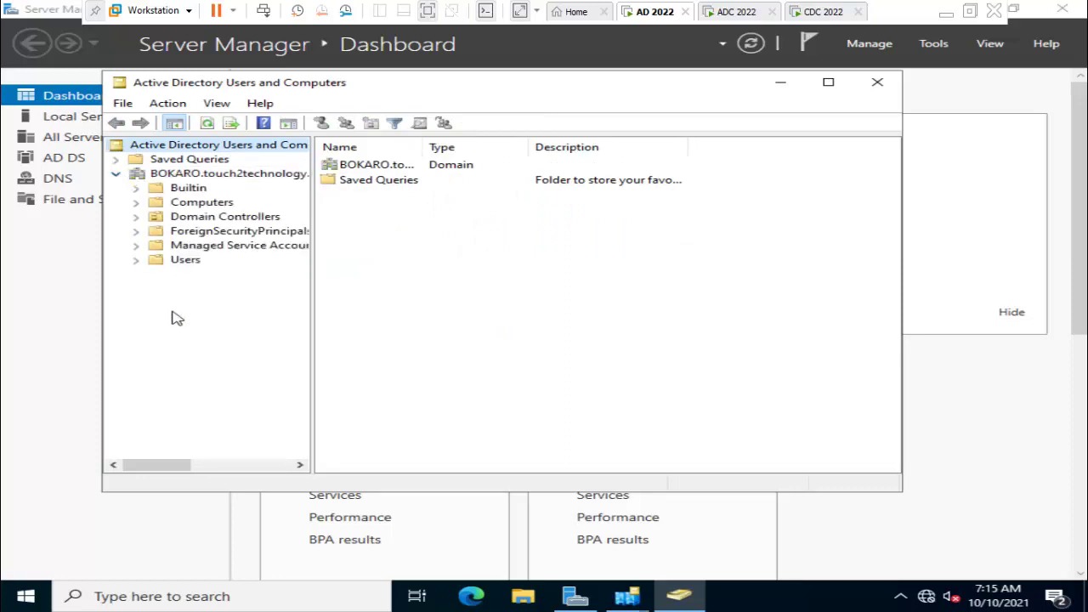
click(186, 261)
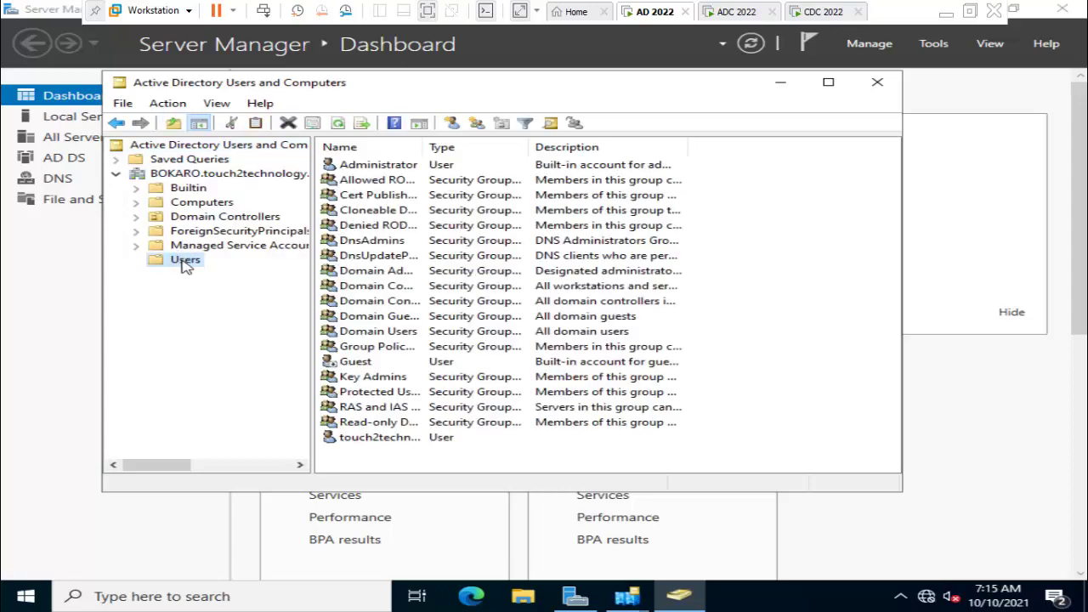
click(399, 439)
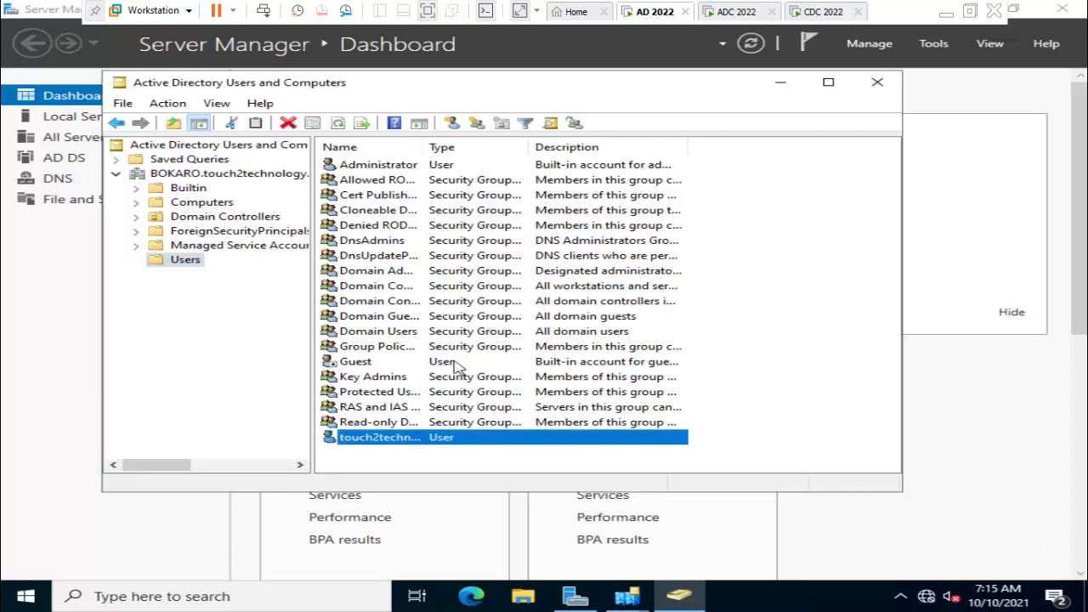